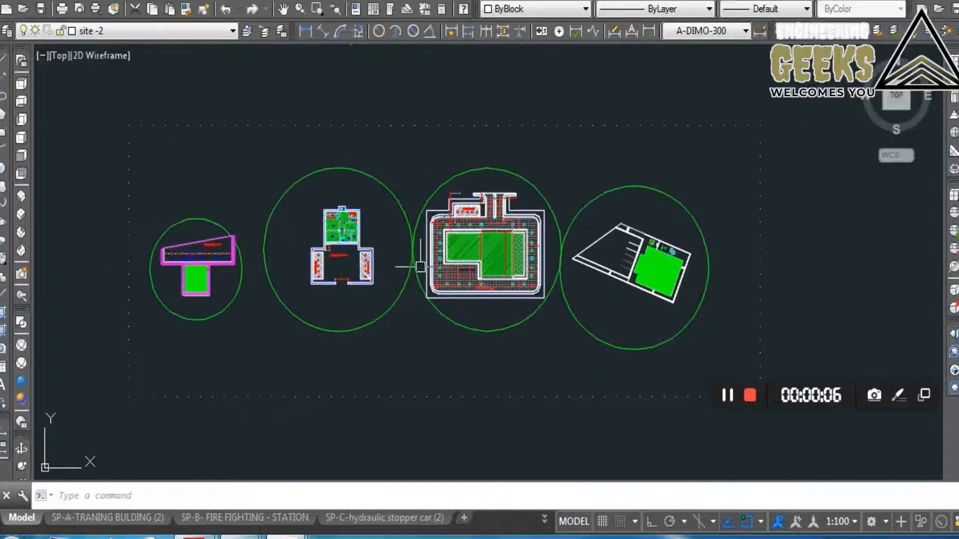
- Examine the four circled site plans, including their asphalted roads, parking areas and hatched buildings
scroll(179, 257, "up", 2)
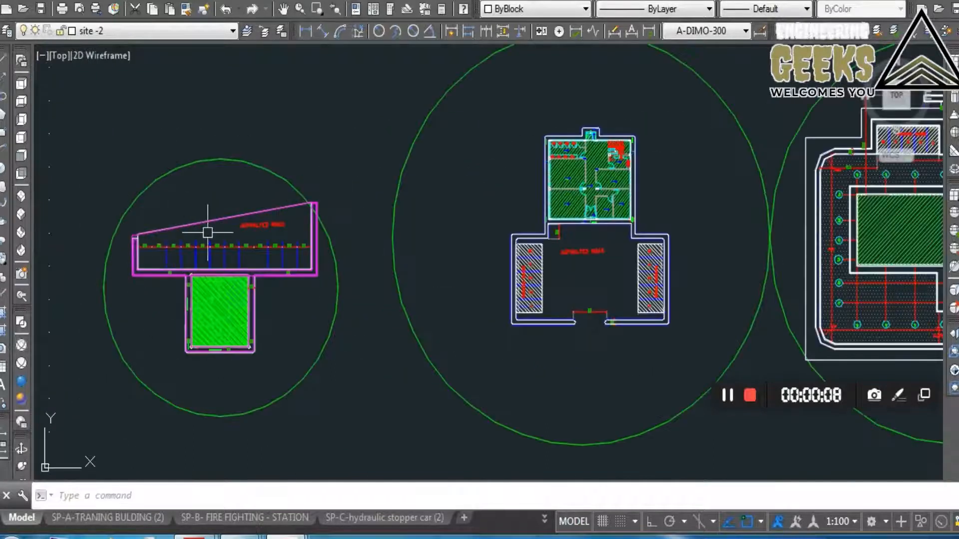
scroll(207, 231, "up", 2)
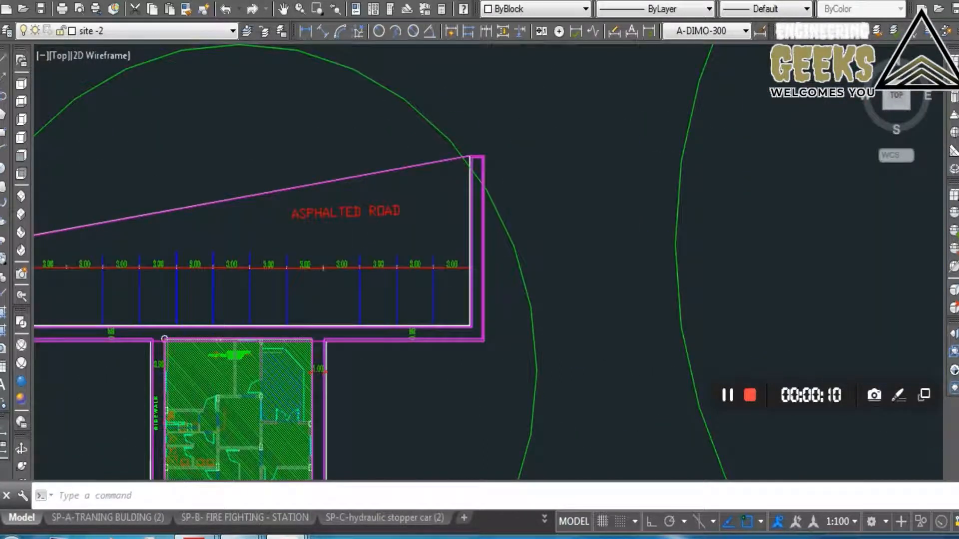
scroll(322, 231, "down", 4)
scroll(325, 231, "up", 4)
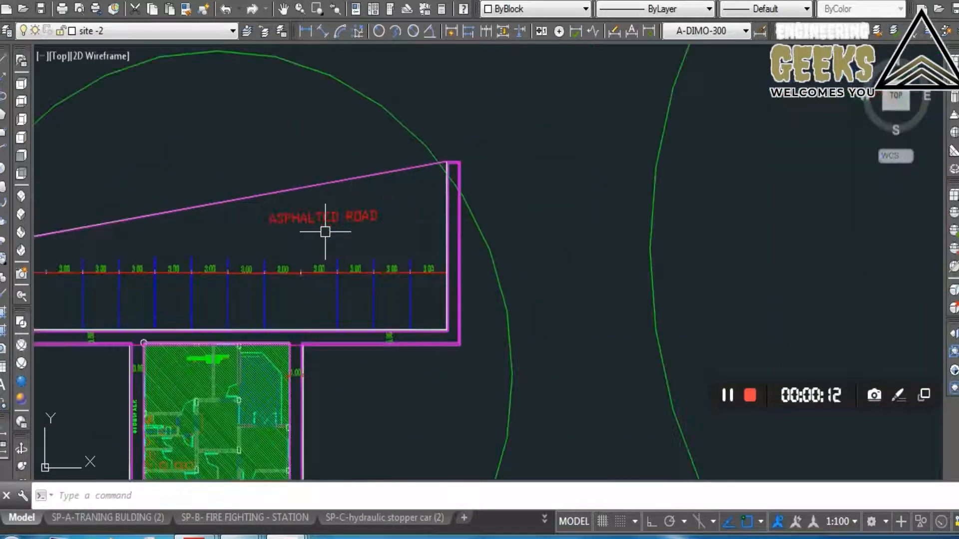
scroll(326, 232, "down", 3)
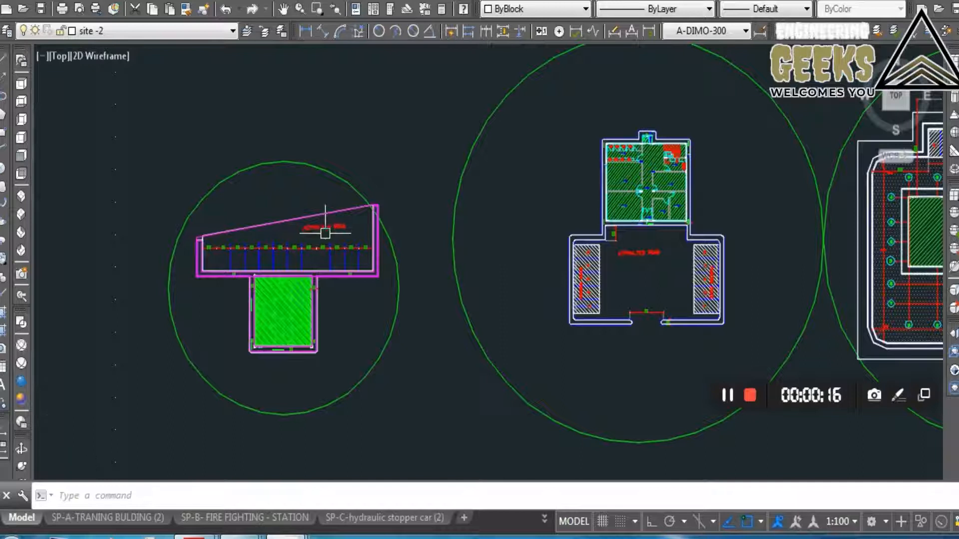
scroll(322, 234, "down", 2)
middle_click_drag(391, 238, 302, 242)
middle_click_drag(360, 243, 257, 242)
scroll(326, 244, "up", 3)
scroll(327, 243, "down", 4)
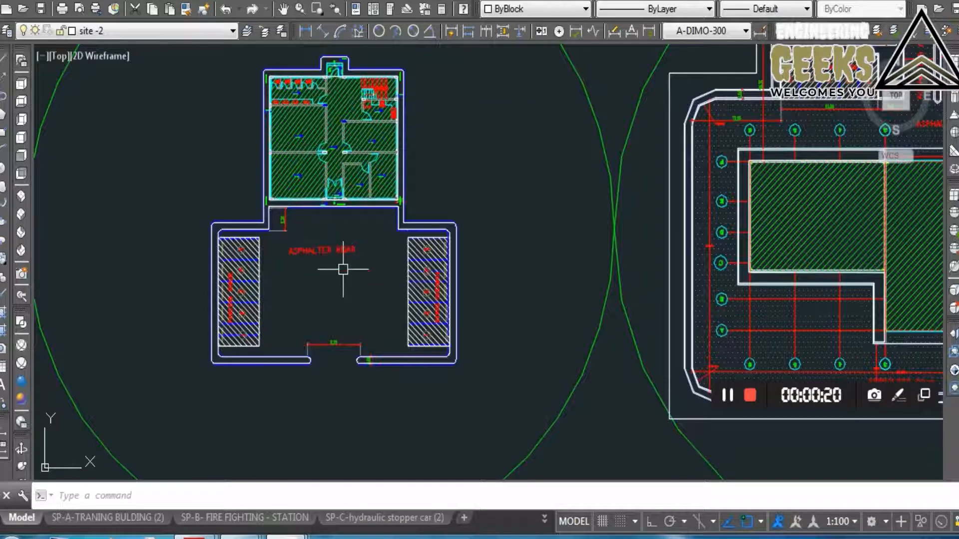
middle_click_drag(431, 270, 245, 268)
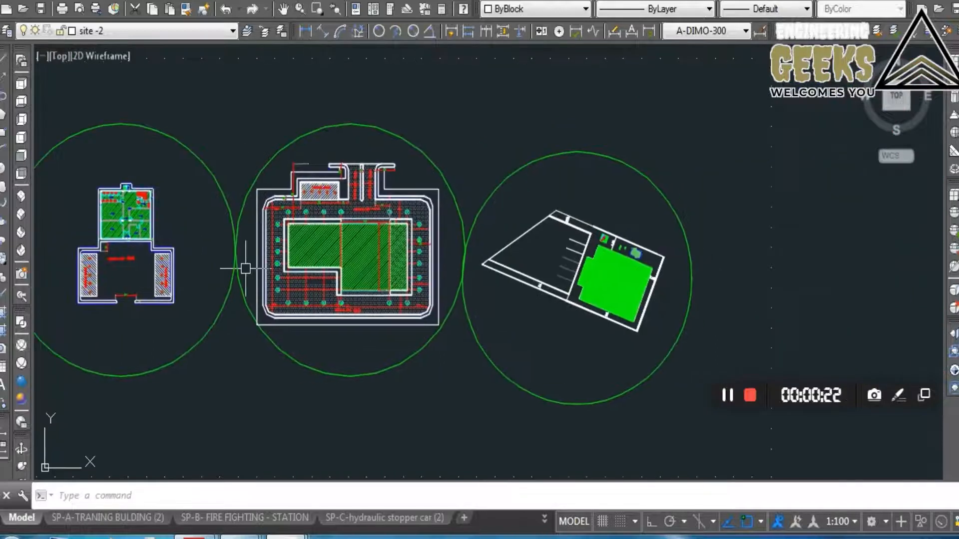
middle_click_drag(486, 274, 398, 256)
scroll(402, 253, "up", 3)
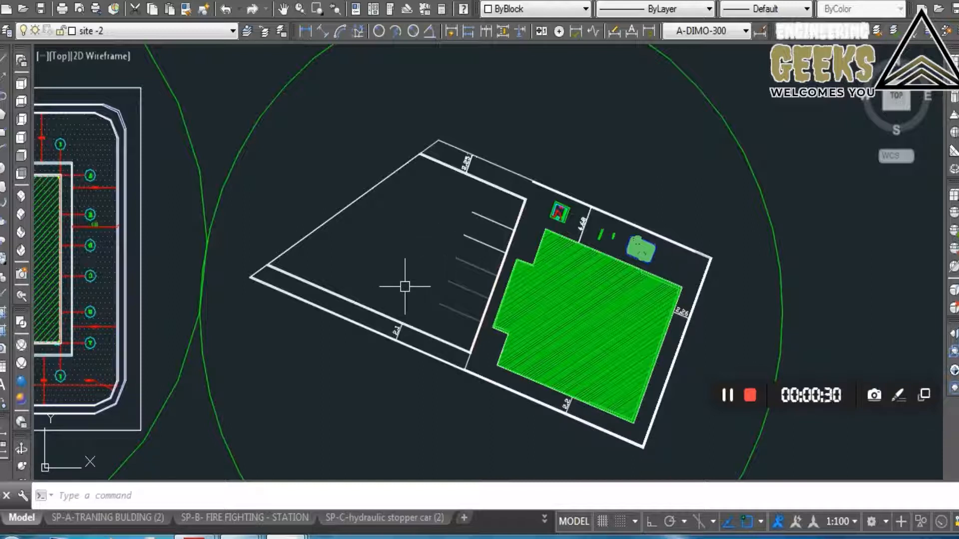
scroll(419, 267, "down", 3)
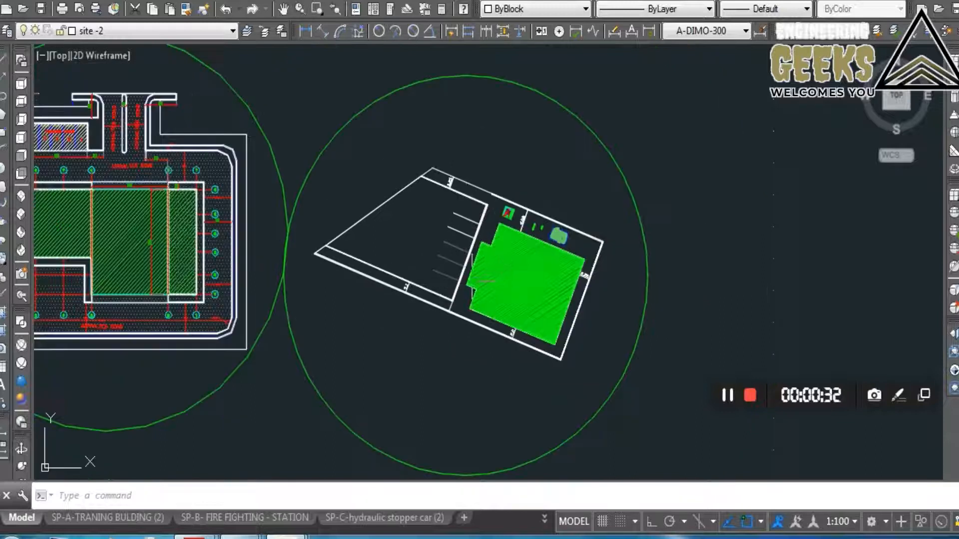
- Start a polyline at the west corner of the rotated site's open paving area and run it along the lower inner edge to the south corner
scroll(428, 260, "up", 4)
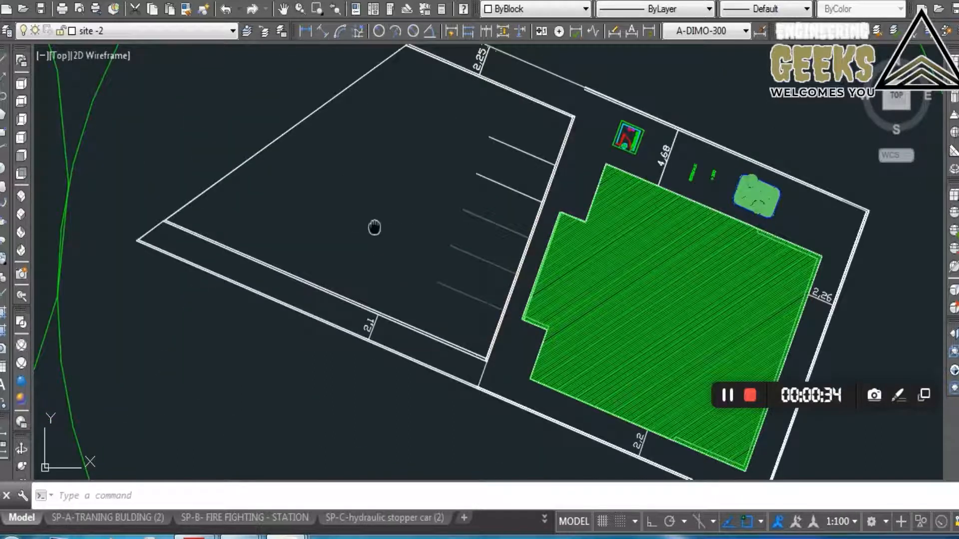
middle_click_drag(376, 224, 397, 273)
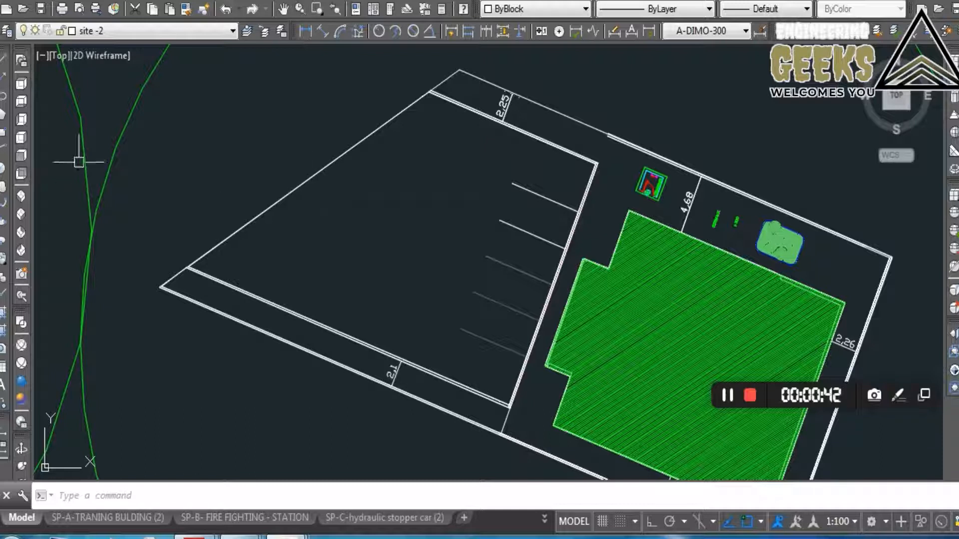
left_click(3, 99)
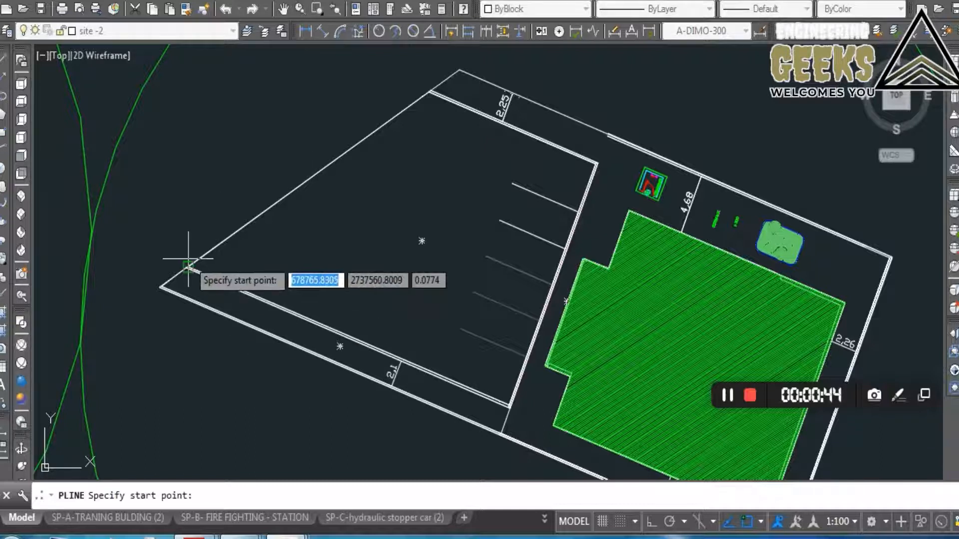
scroll(189, 258, "up", 3)
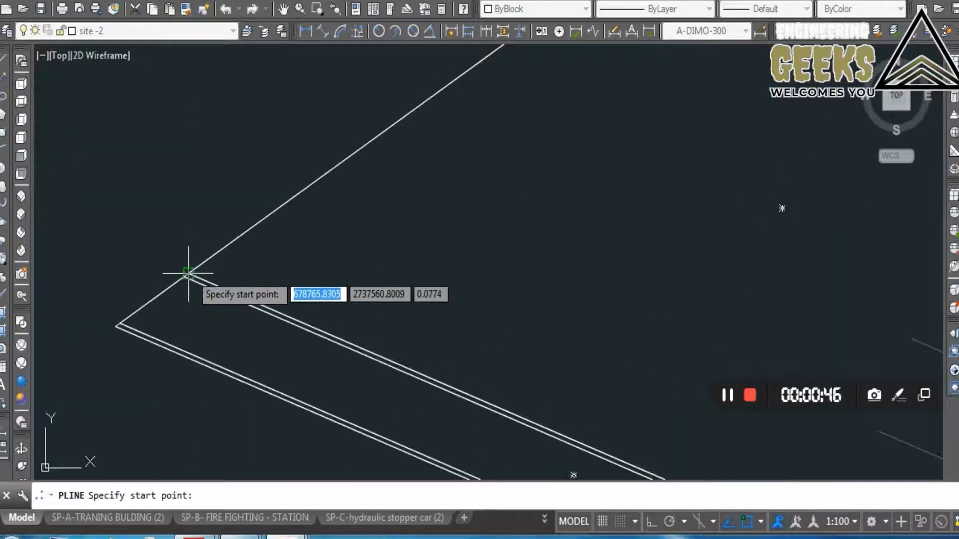
left_click(188, 274)
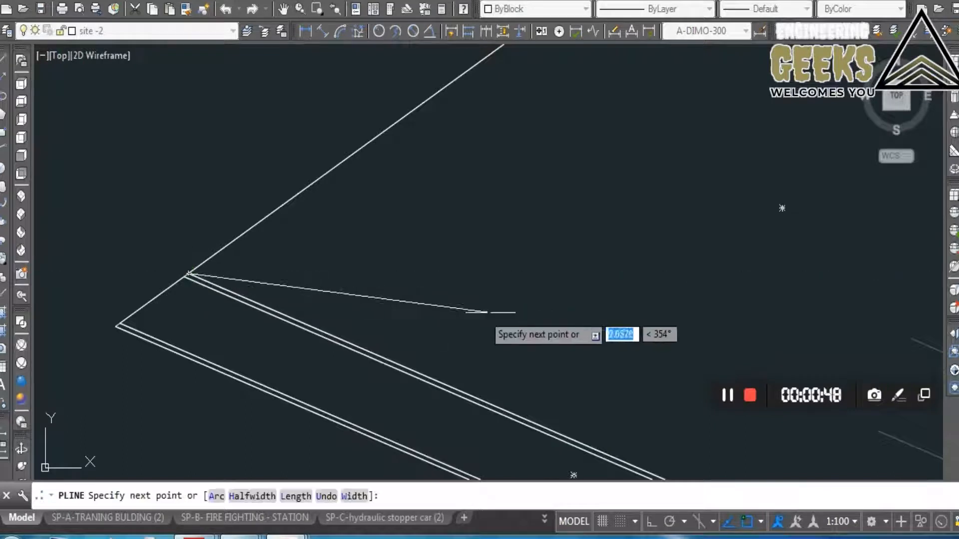
middle_click_drag(599, 390, 315, 129)
scroll(749, 319, "up", 4)
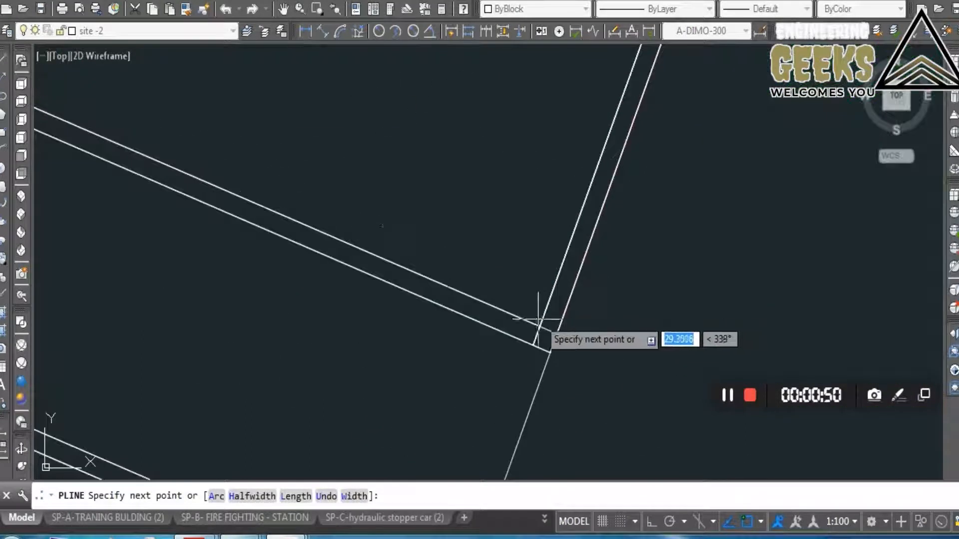
left_click(539, 327)
- Continue the polyline through the paving area's east and north inner corners and close it back to its start
scroll(599, 218, "down", 4)
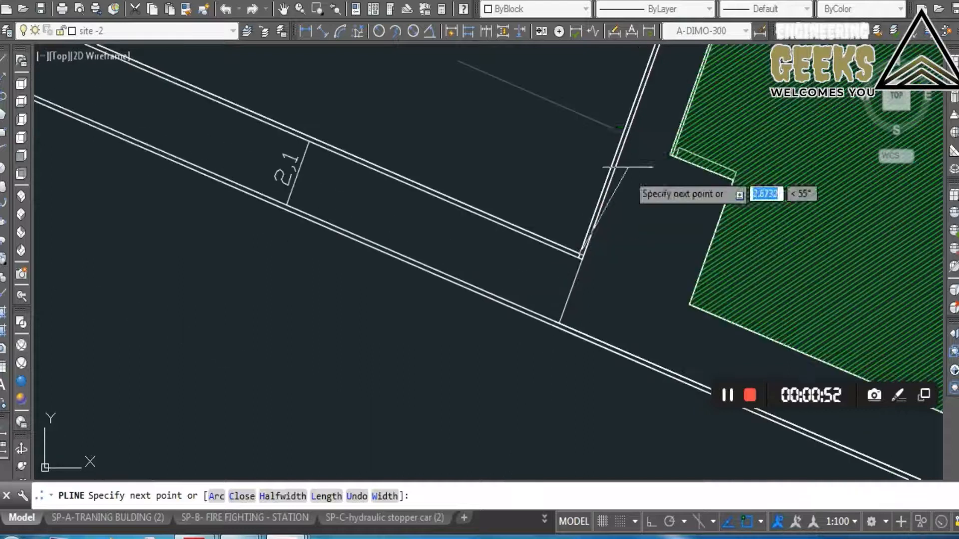
middle_click_drag(629, 166, 502, 473)
middle_click_drag(549, 231, 473, 538)
scroll(581, 279, "up", 5)
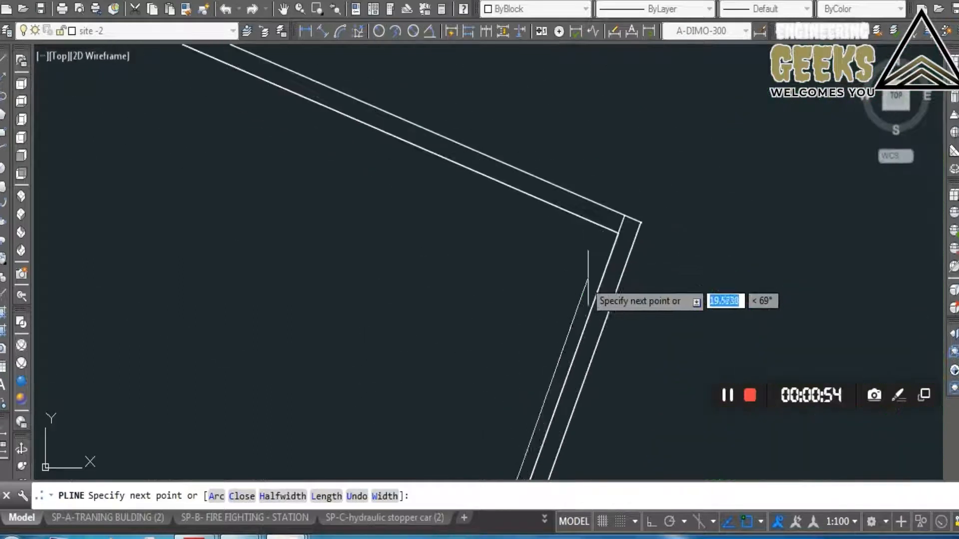
left_click(618, 233)
scroll(482, 267, "down", 2)
middle_click_drag(363, 236, 764, 423)
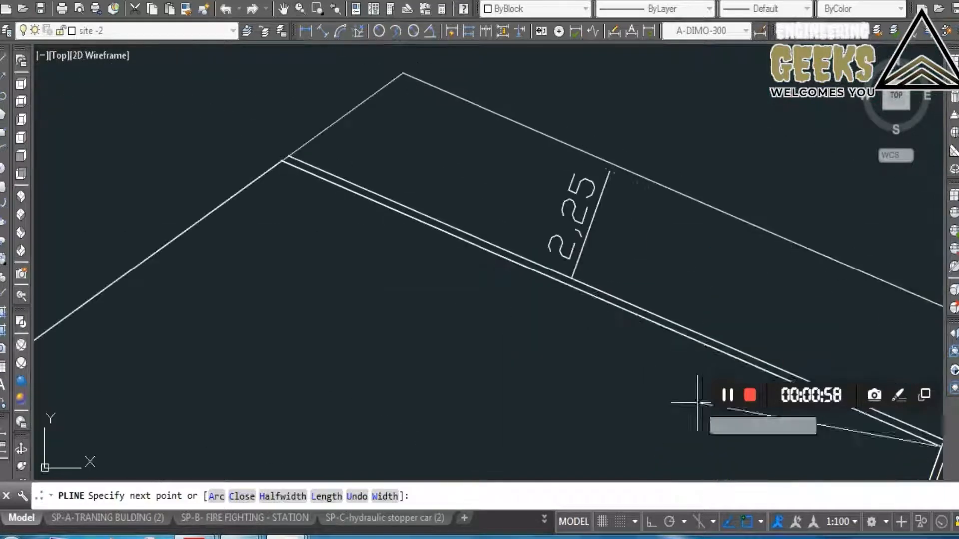
left_click(280, 160)
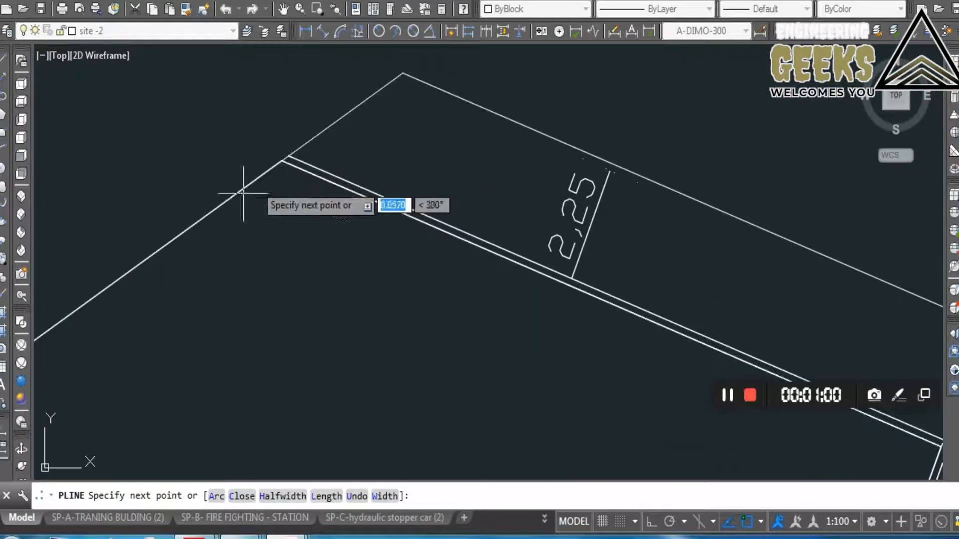
middle_click_drag(240, 192, 425, 107)
type("CL")
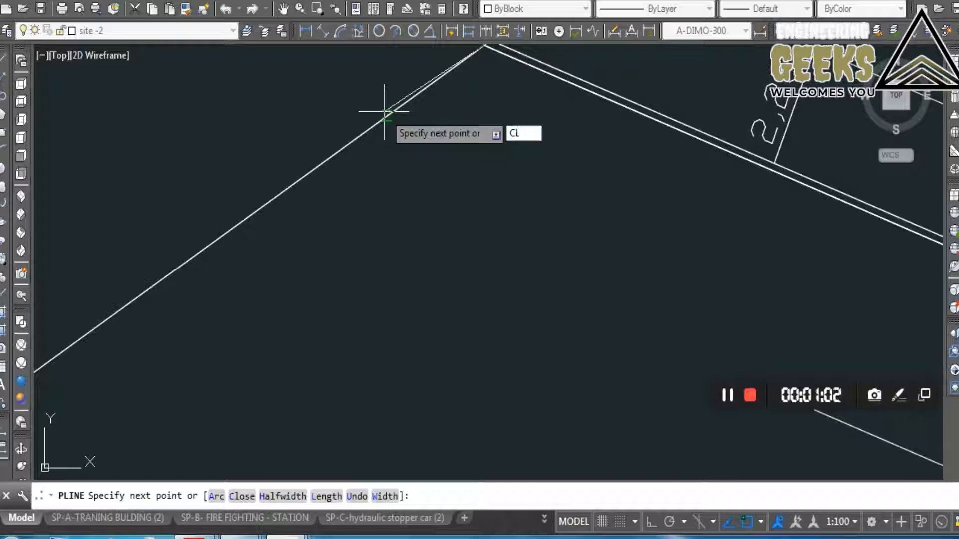
key("Return")
- List the properties of the closed paving polyline to read its area and perimeter, leaving the text window closed
left_click(367, 141)
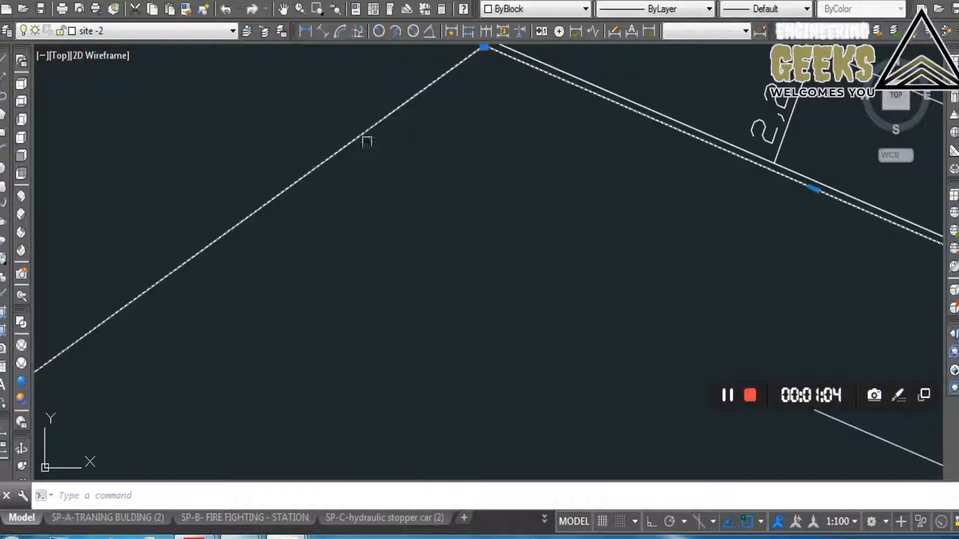
scroll(467, 274, "down", 5)
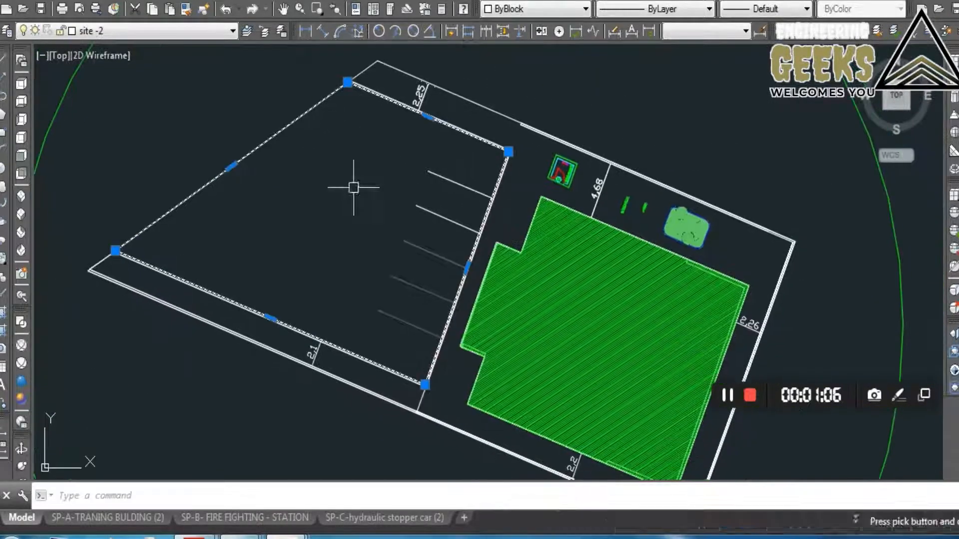
scroll(354, 188, "up", 2)
scroll(434, 274, "up", 1)
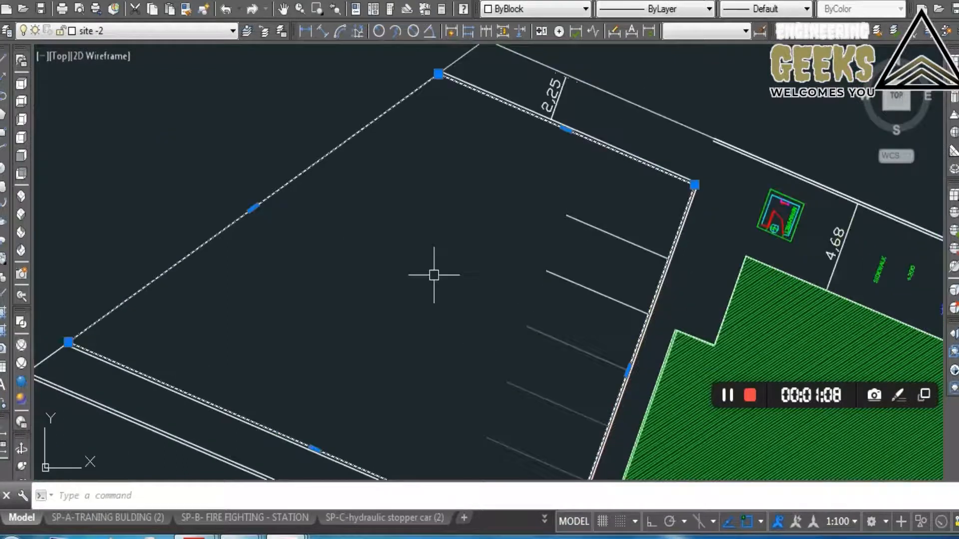
type("LI")
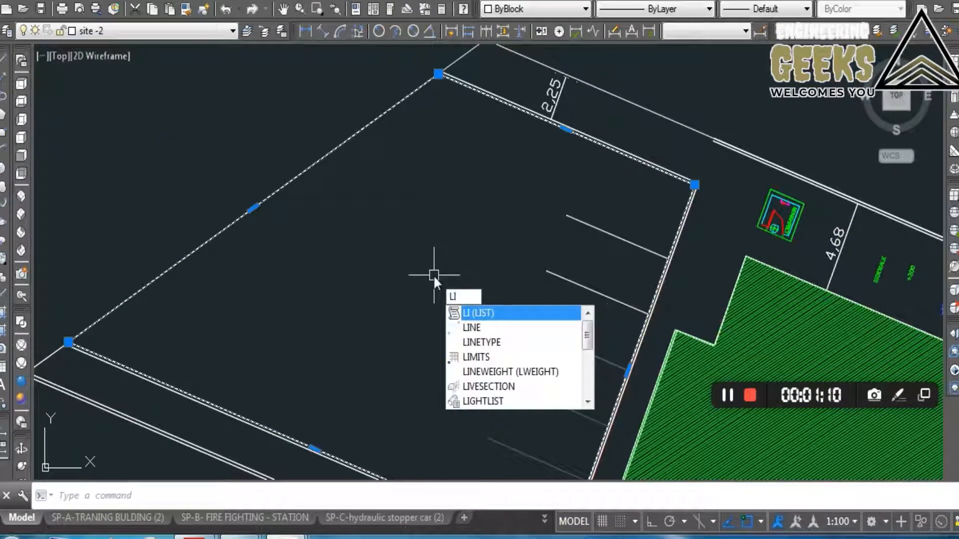
key("Return")
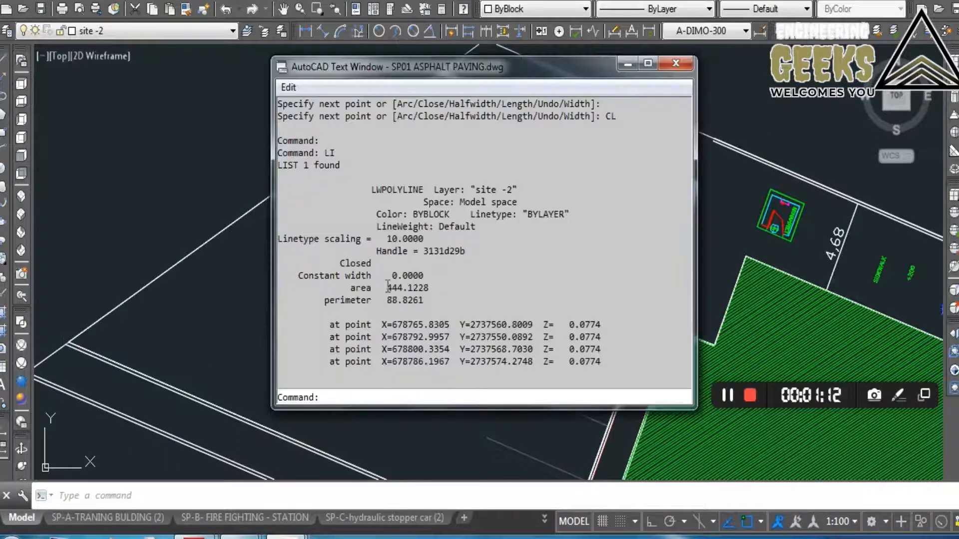
left_click_drag(387, 288, 452, 296)
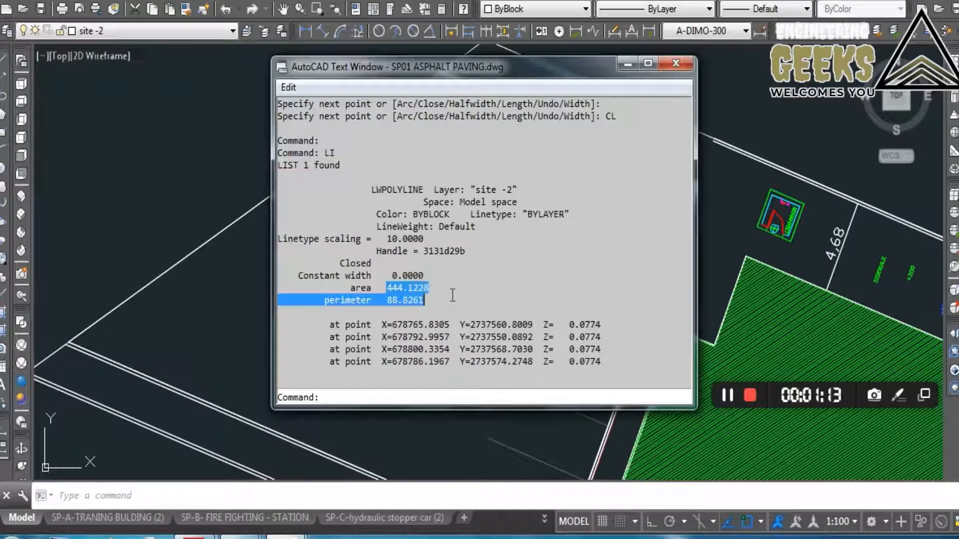
left_click(675, 64)
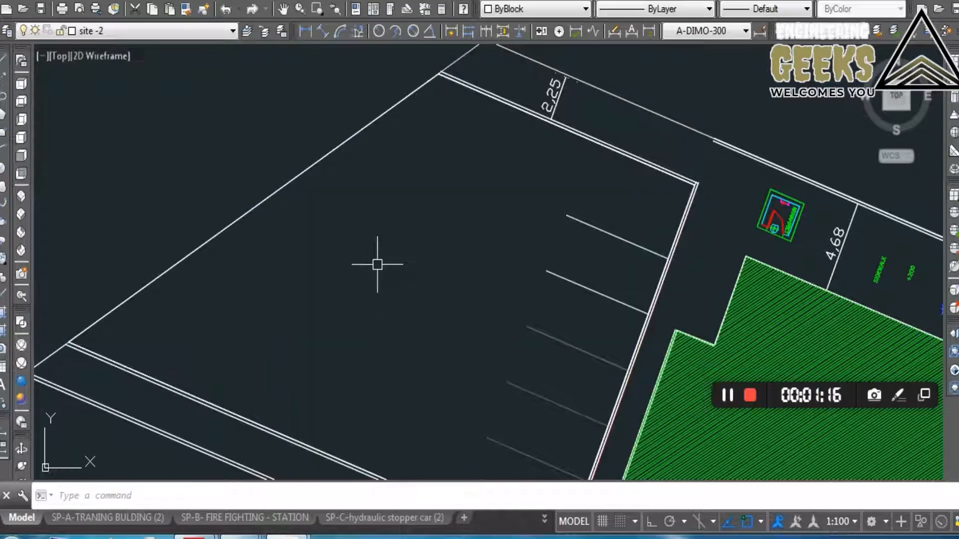
- Add the multiline text "450 M²" inside the outlined paving area, using the Squared symbol for the exponent
type("t")
key("Return")
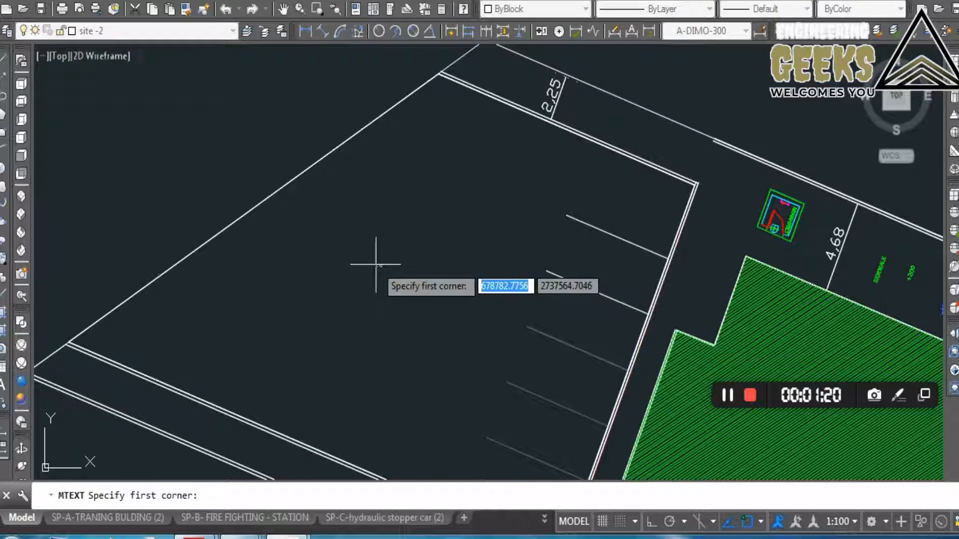
left_click(242, 239)
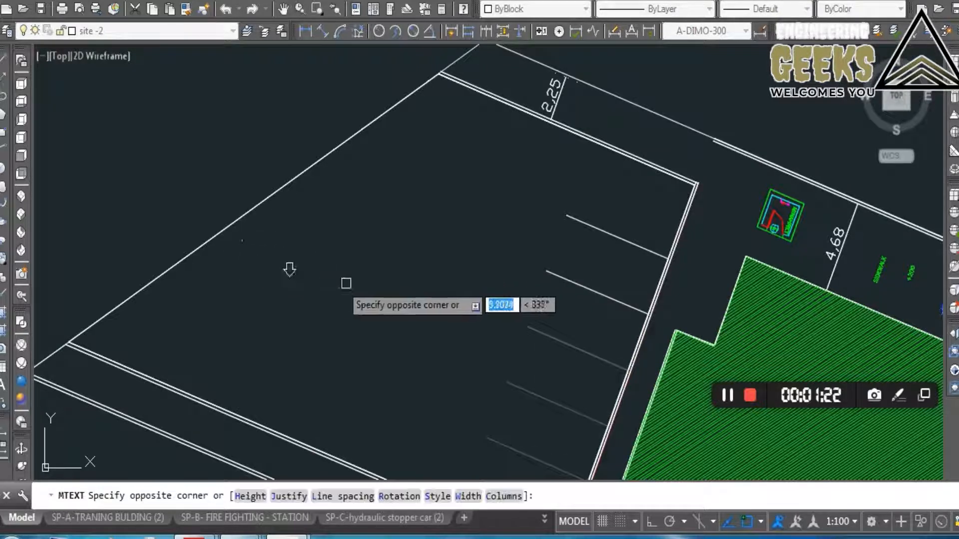
left_click(391, 291)
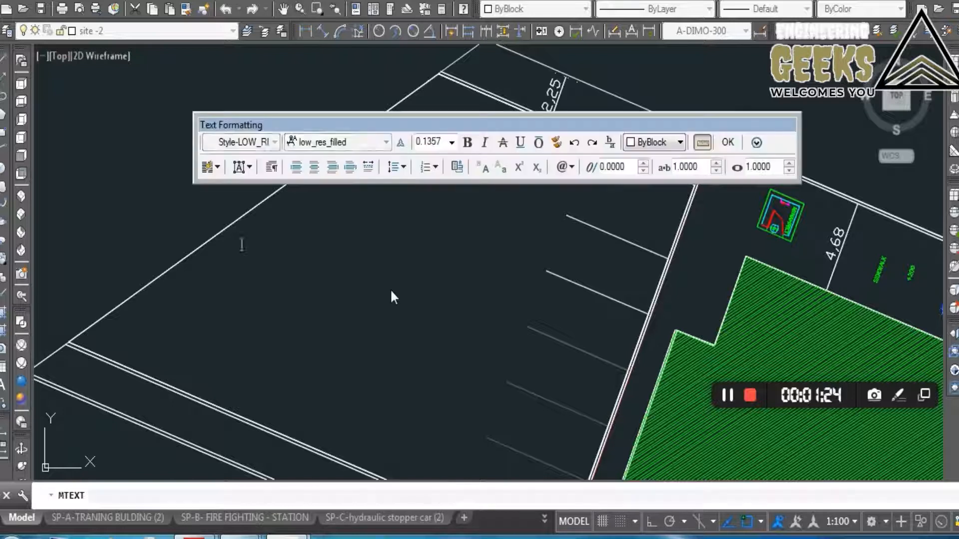
type("450 M")
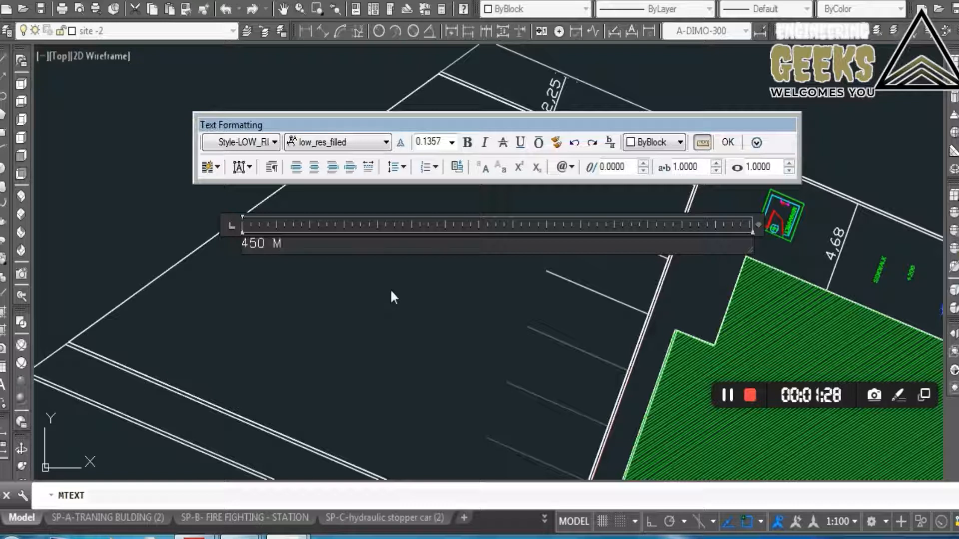
left_click(564, 167)
left_click(286, 246)
left_click(567, 168)
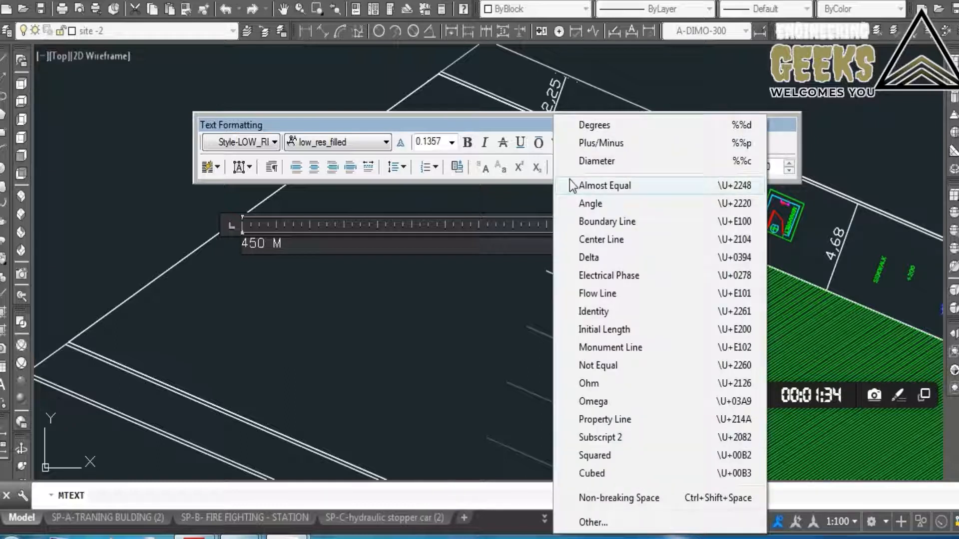
left_click(594, 455)
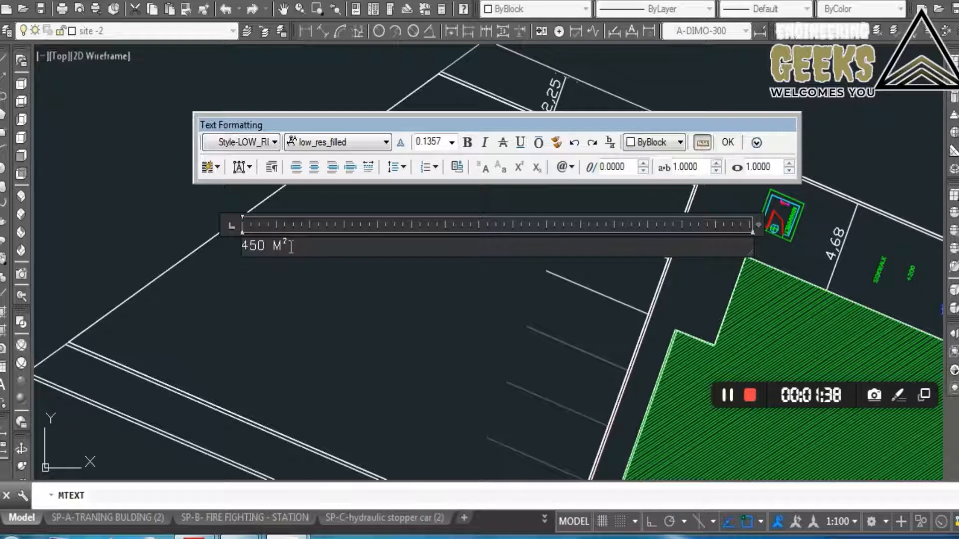
left_click(728, 142)
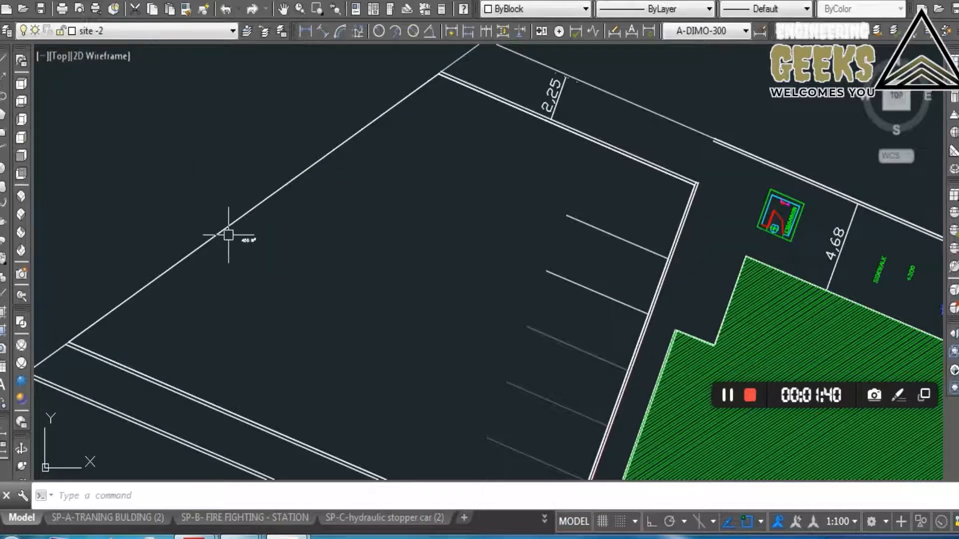
- Scale up the "450 M²" label about its lower-left end to about five times its size
scroll(260, 250, "up", 5)
left_click(274, 250)
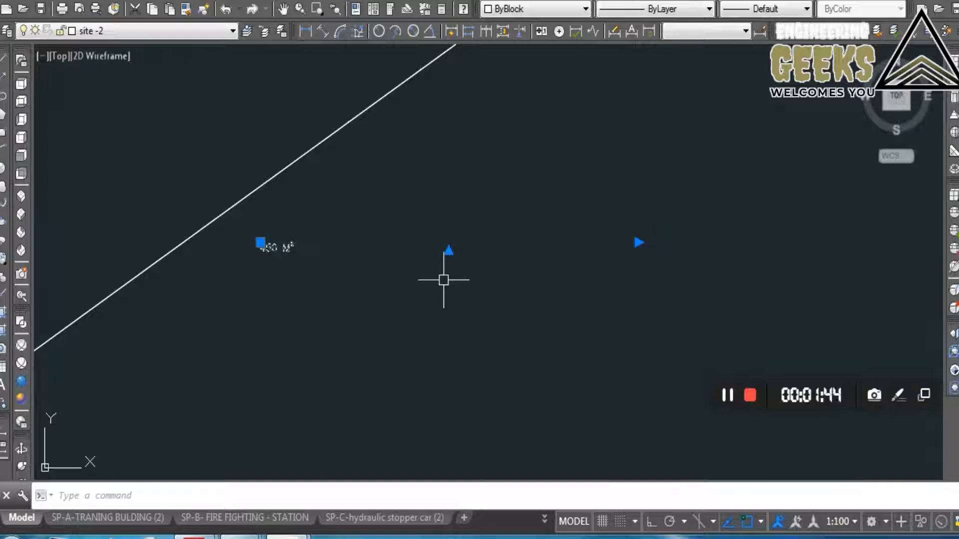
type("SC")
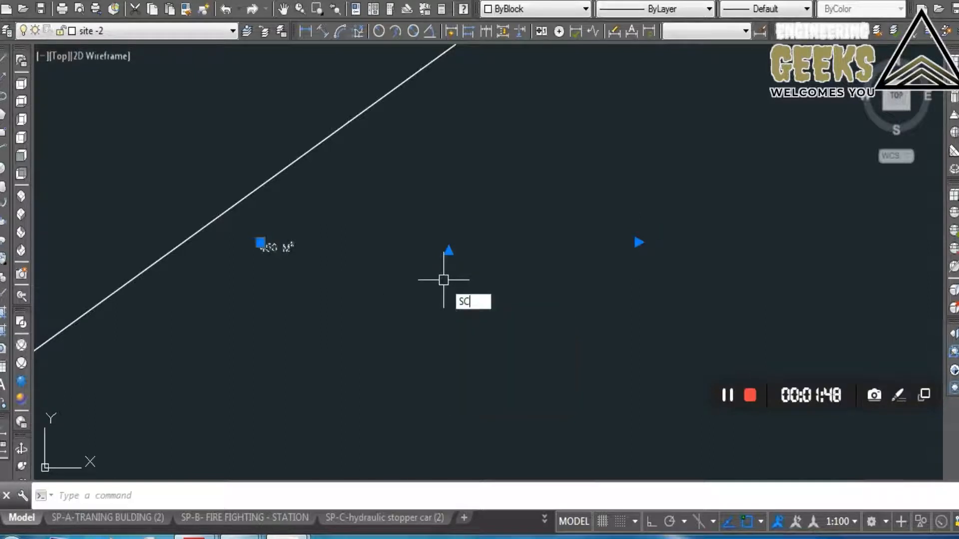
key("Return")
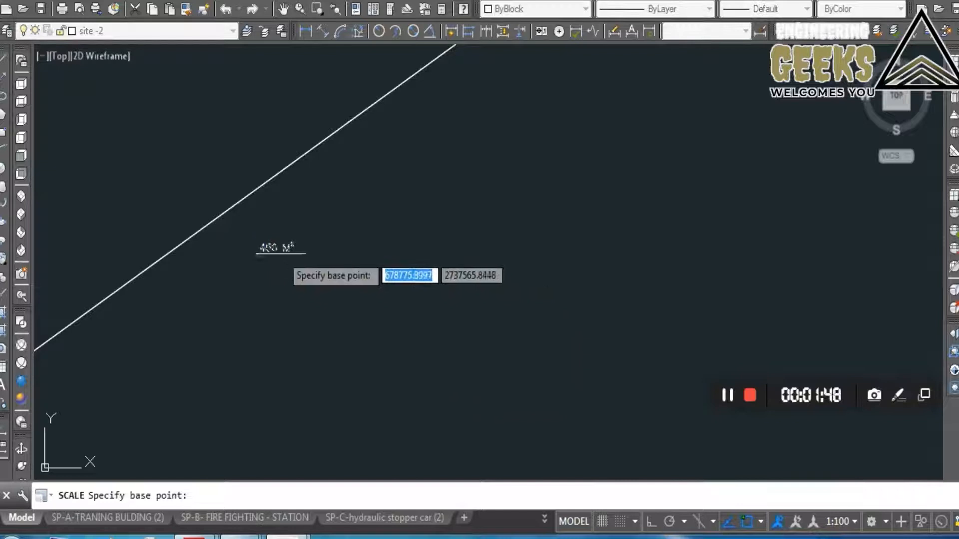
left_click(261, 250)
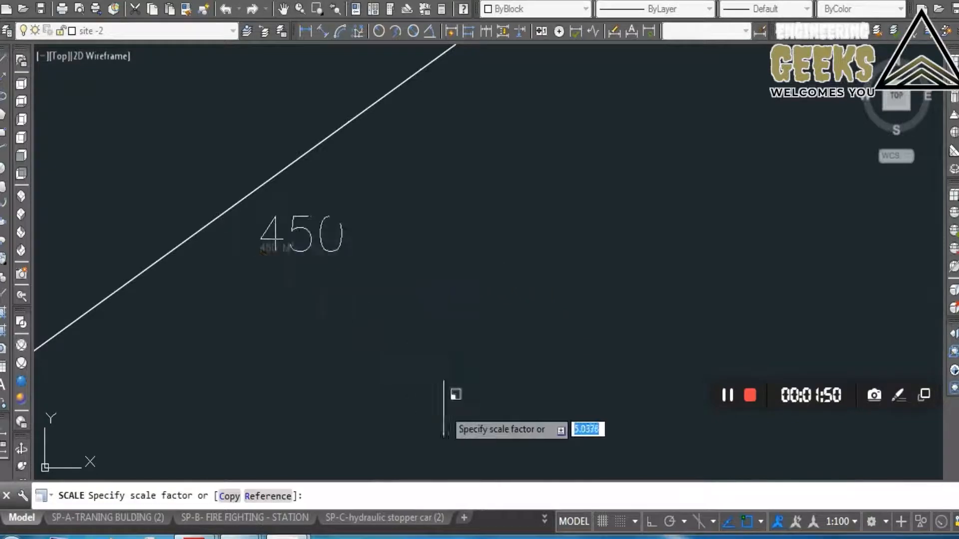
scroll(479, 402, "down", 4)
key("Return")
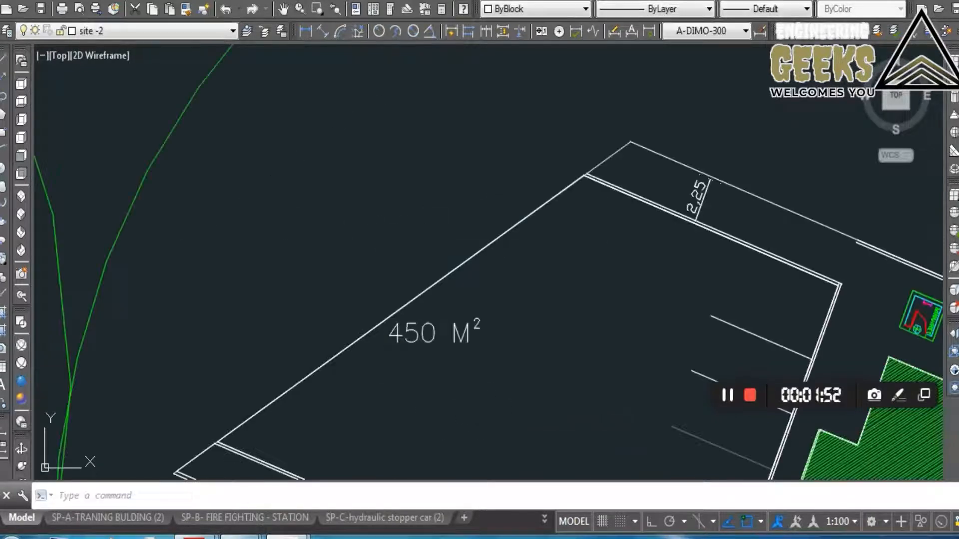
- List the properties of the middle site's outer asphalt road boundary polyline to read its area, then close the text window
scroll(375, 344, "down", 6)
mouse_move(375, 343)
middle_mouse_down()
mouse_move(537, 350)
mouse_move(416, 374)
middle_mouse_up()
scroll(382, 358, "up", 4)
middle_click_drag(280, 302, 273, 256)
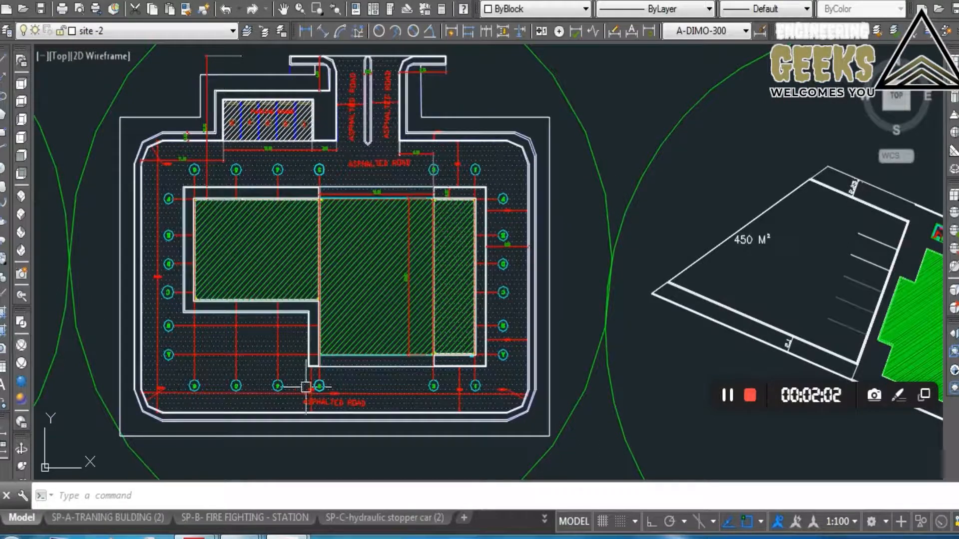
scroll(350, 108, "up", 6)
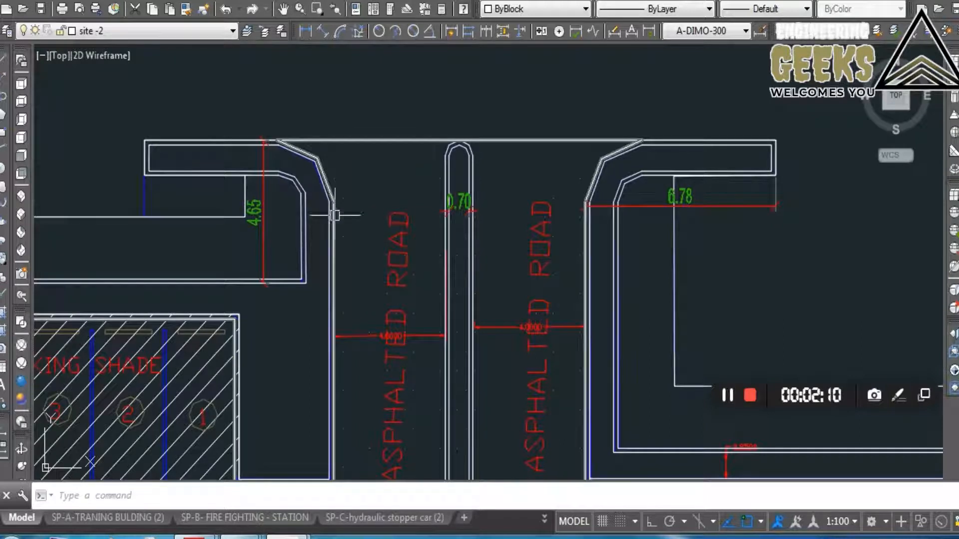
left_click(332, 209)
scroll(380, 267, "down", 5)
middle_click_drag(381, 267, 336, 130)
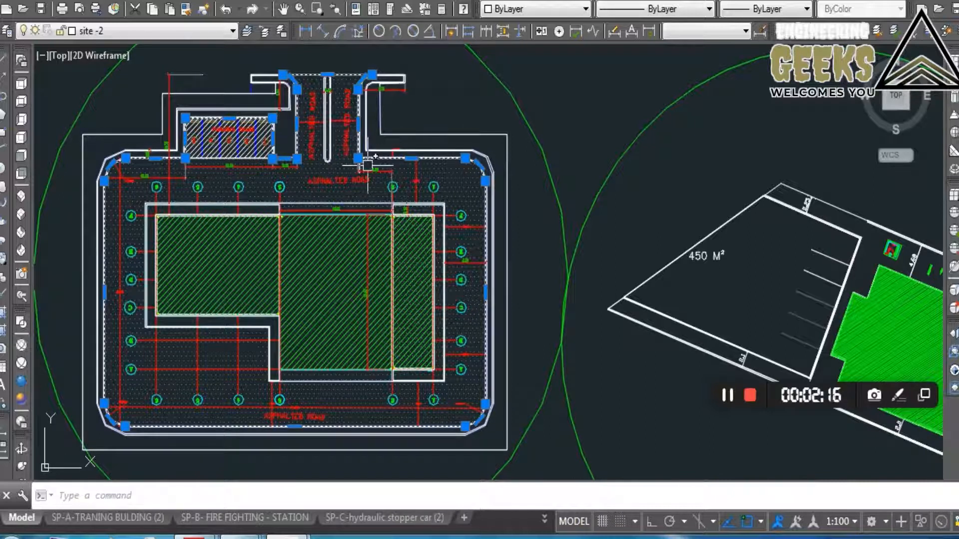
middle_click_drag(361, 201, 351, 174)
type("LI")
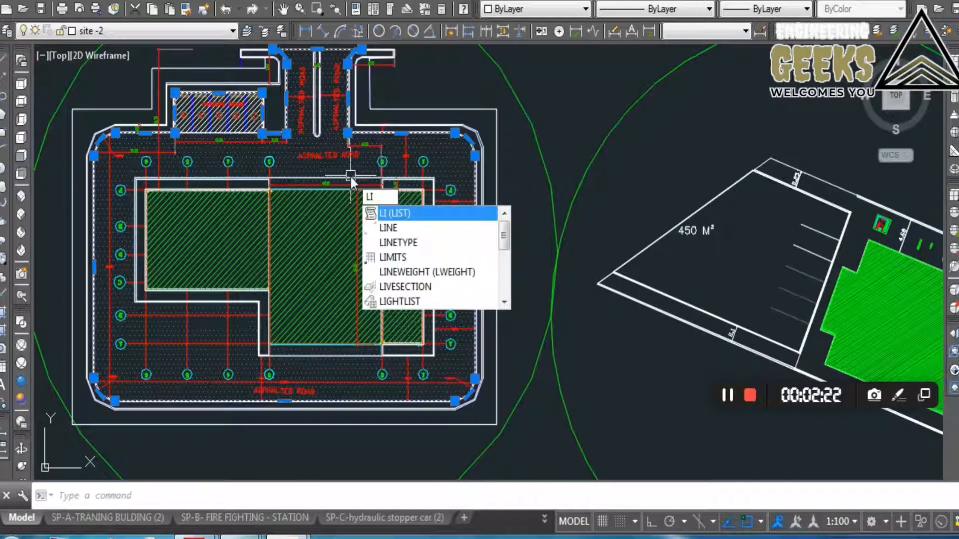
key("Return")
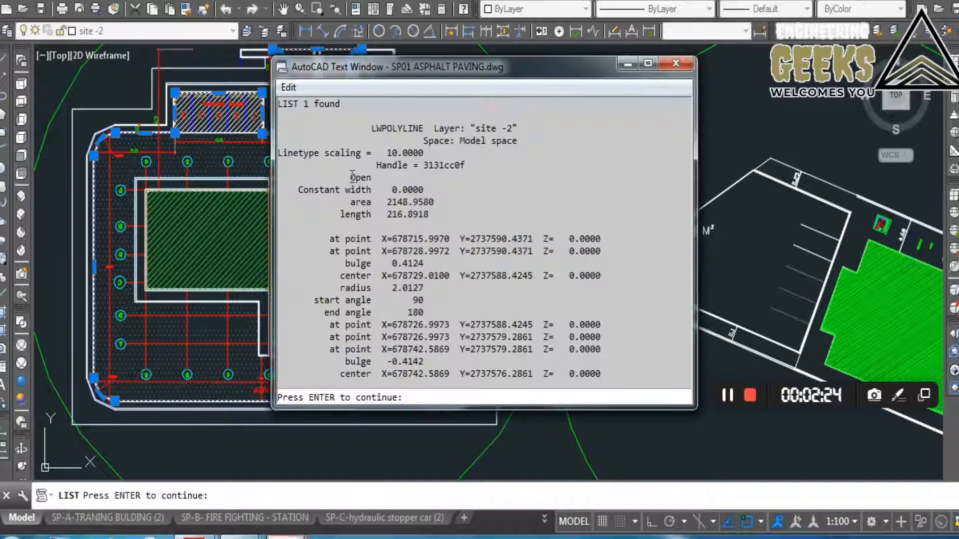
left_click_drag(382, 202, 443, 200)
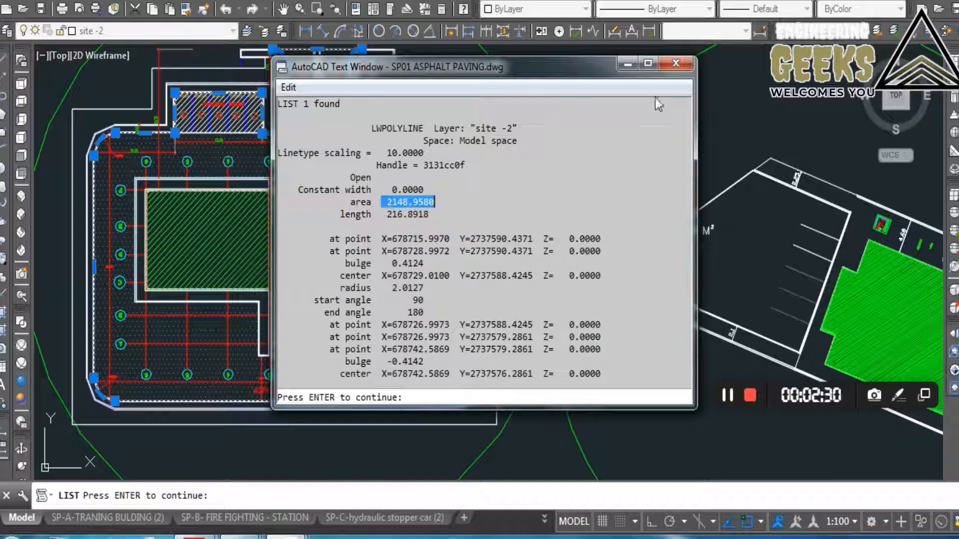
left_click(676, 63)
scroll(395, 235, "down", 1)
middle_click_drag(434, 208, 416, 299)
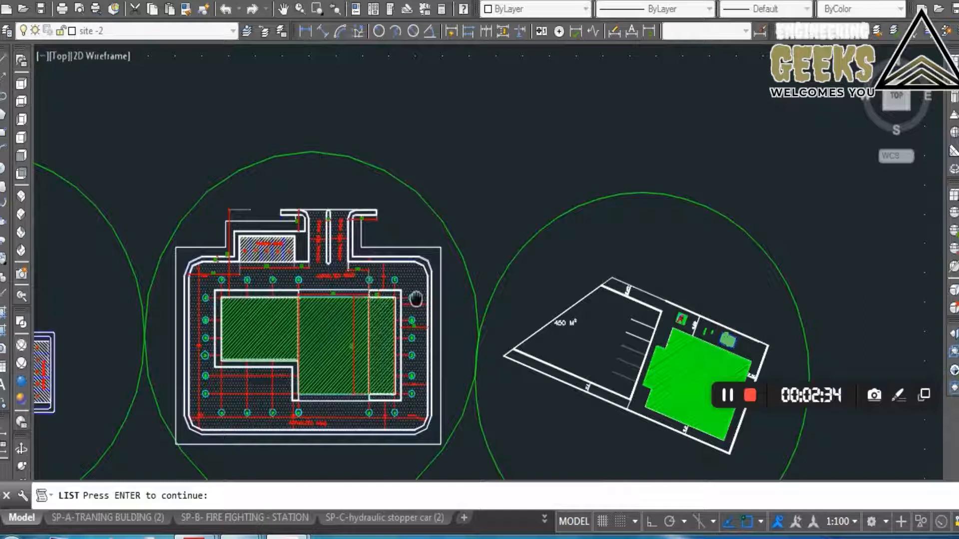
key("Escape")
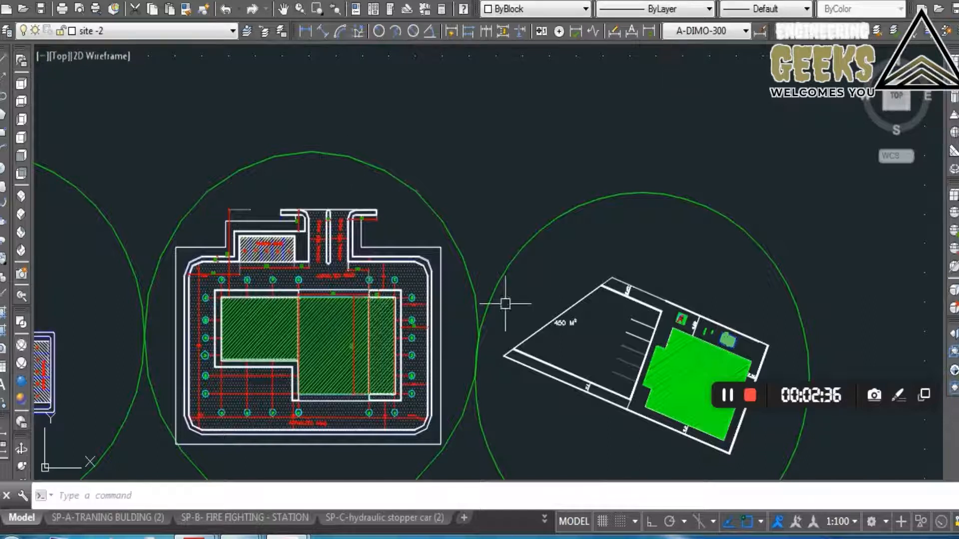
- Copy the "450 M²" label to the empty space above the middle site's road entrance
scroll(574, 325, "up", 3)
left_click(558, 307)
type("co")
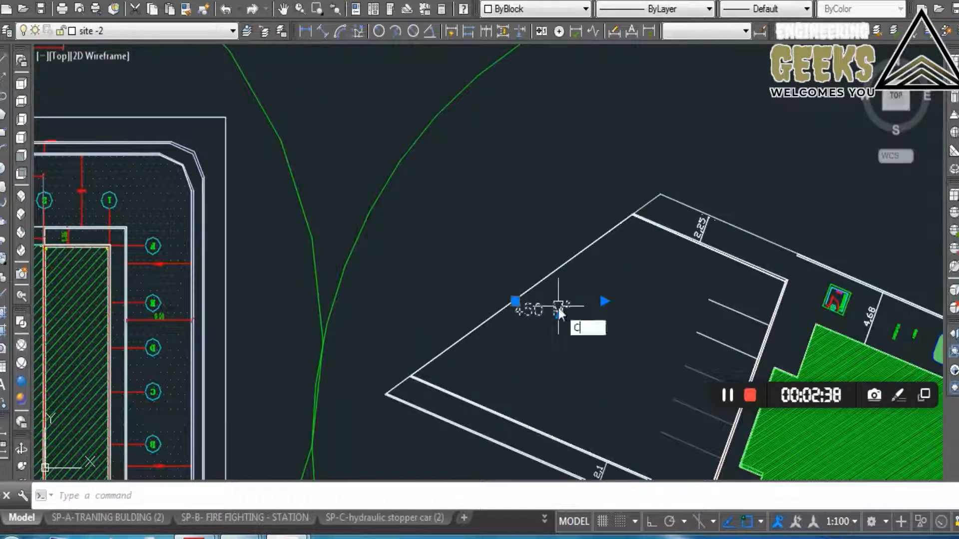
key("Return")
left_click(515, 315)
scroll(121, 173, "up", 1)
middle_click_drag(121, 173, 425, 291)
scroll(333, 203, "down", 1)
scroll(426, 292, "down", 2)
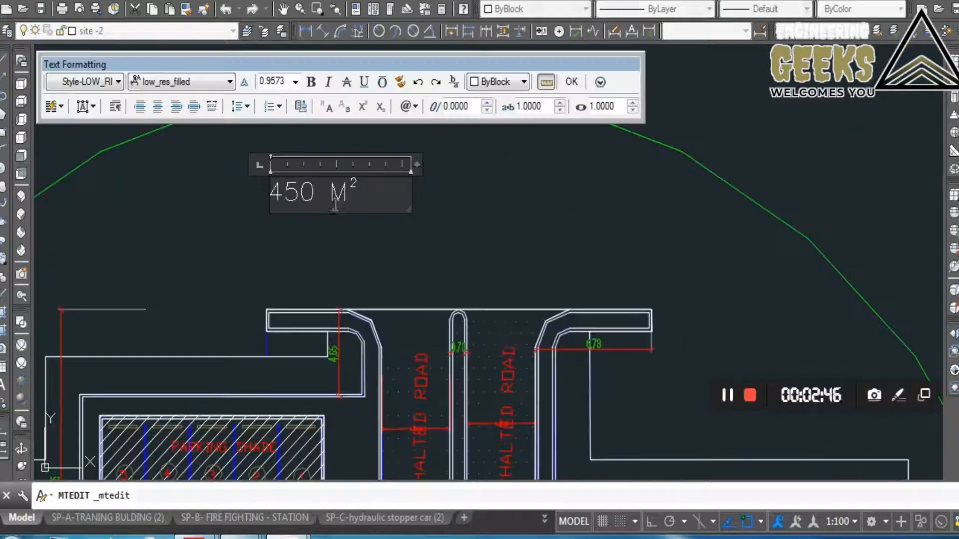
- Change the copied label above the road entrance to "2150 M²"
left_click_drag(320, 193, 245, 192)
type("2150 M2")
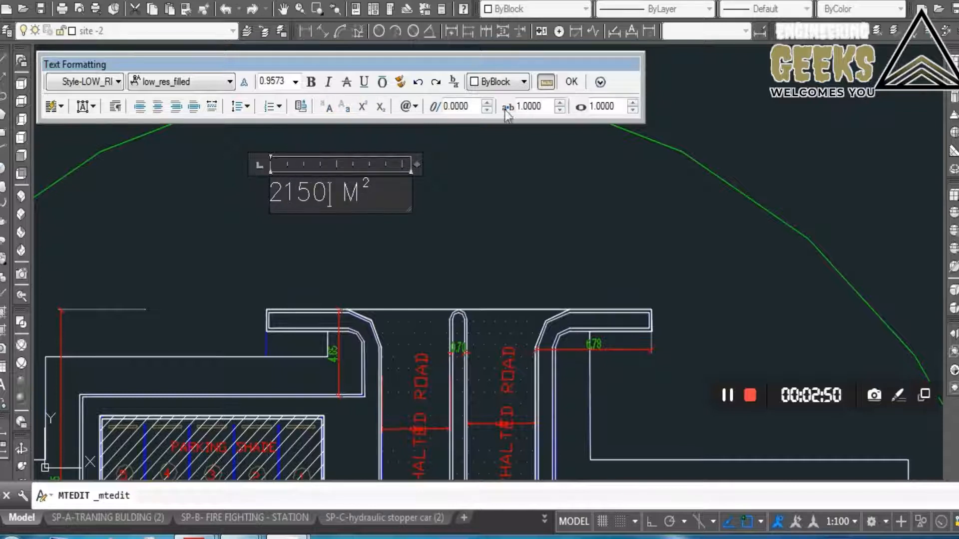
left_click(573, 84)
- List the properties of the inner boundary polyline around the middle site's building to read its area, then close the text window
scroll(392, 189, "down", 3)
middle_click_drag(399, 339, 392, 149)
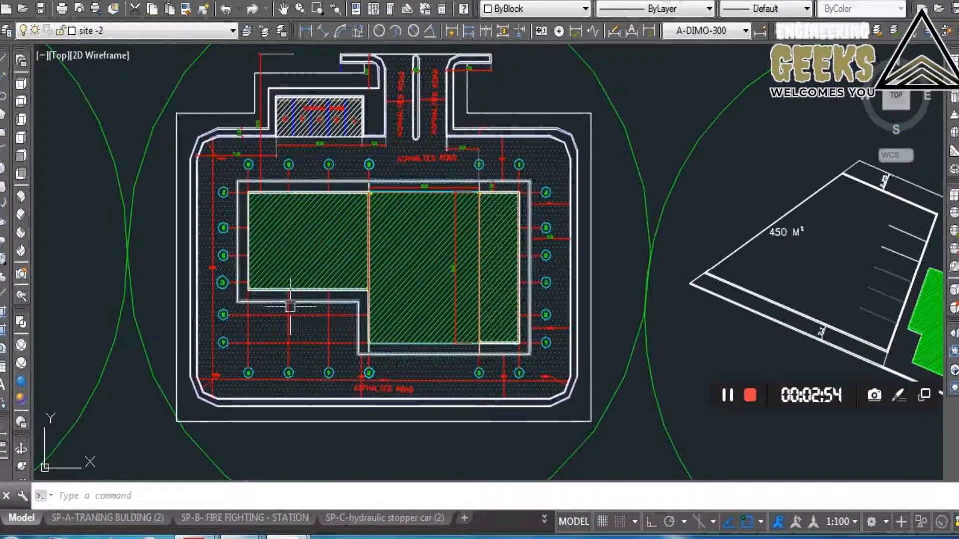
scroll(290, 305, "up", 6)
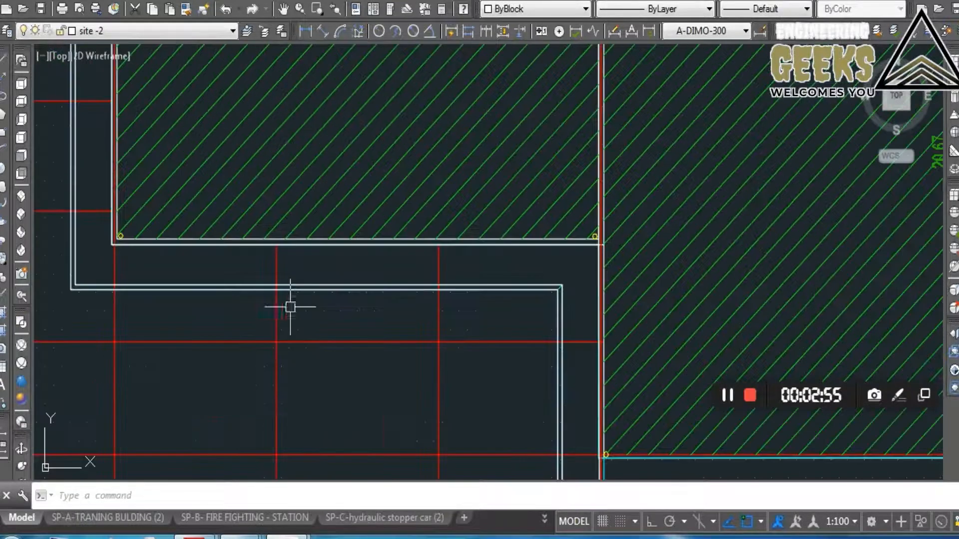
left_click(348, 288)
scroll(411, 179, "down", 4)
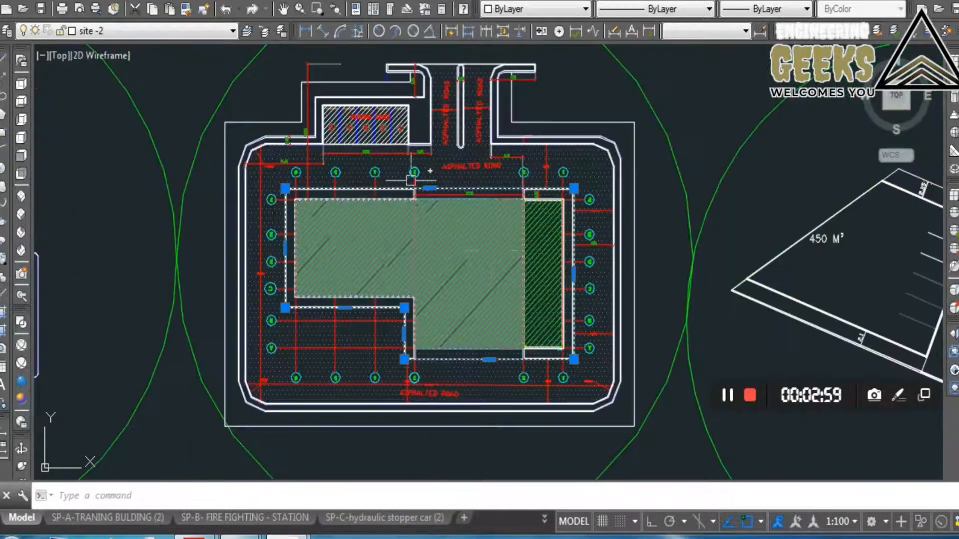
type("LI")
key("Return")
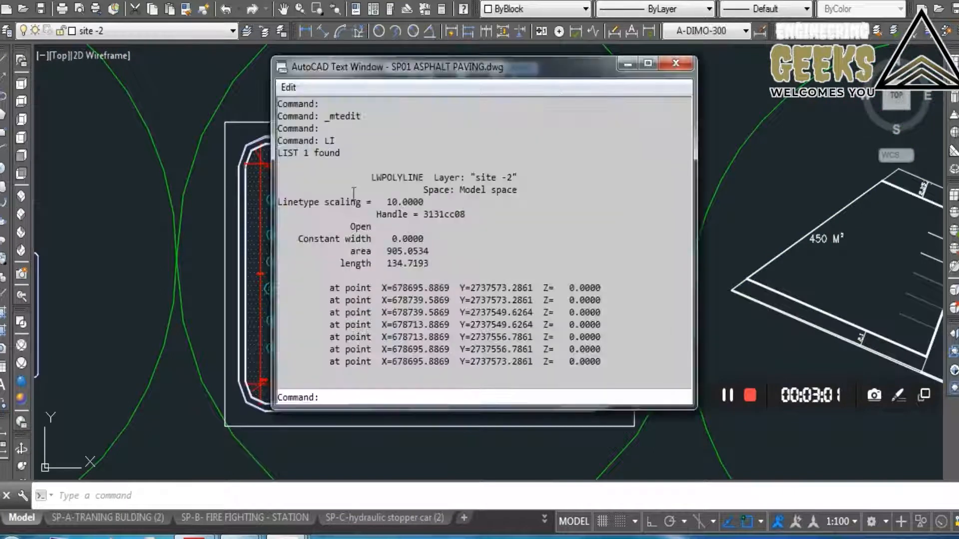
left_click_drag(387, 266, 476, 257)
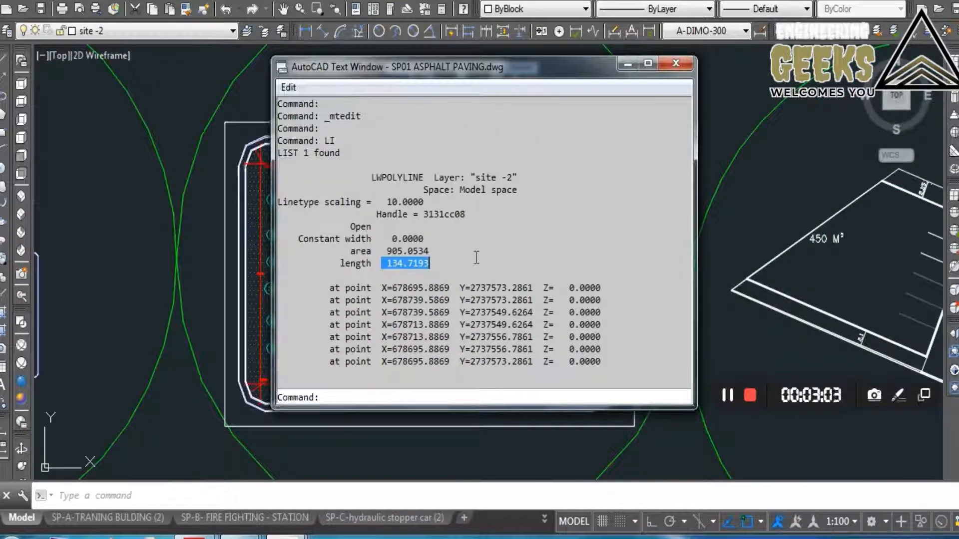
left_click(673, 69)
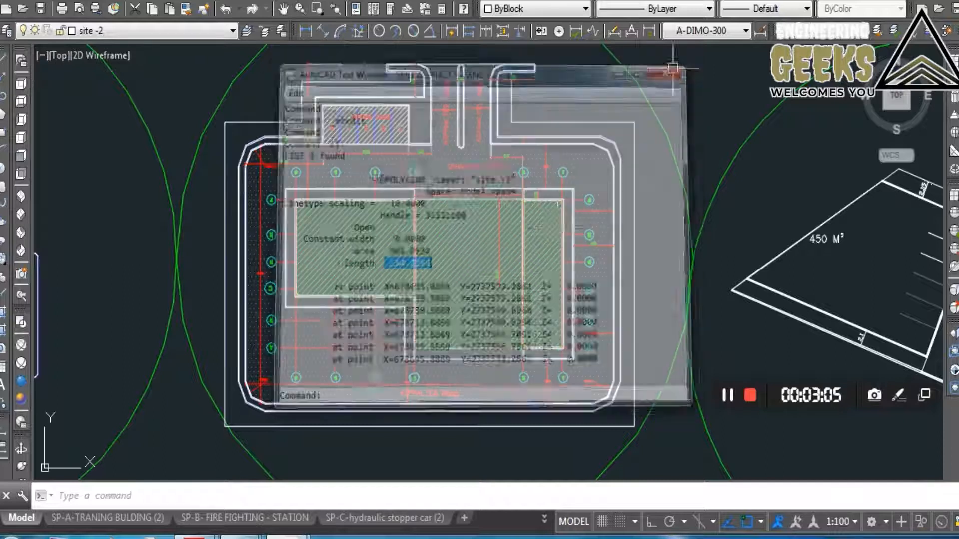
- Change the label above the entrance to "2150 - 906 M²" and widen its text frame to fit on one line
middle_click_drag(448, 75, 450, 297)
scroll(410, 227, "up", 2)
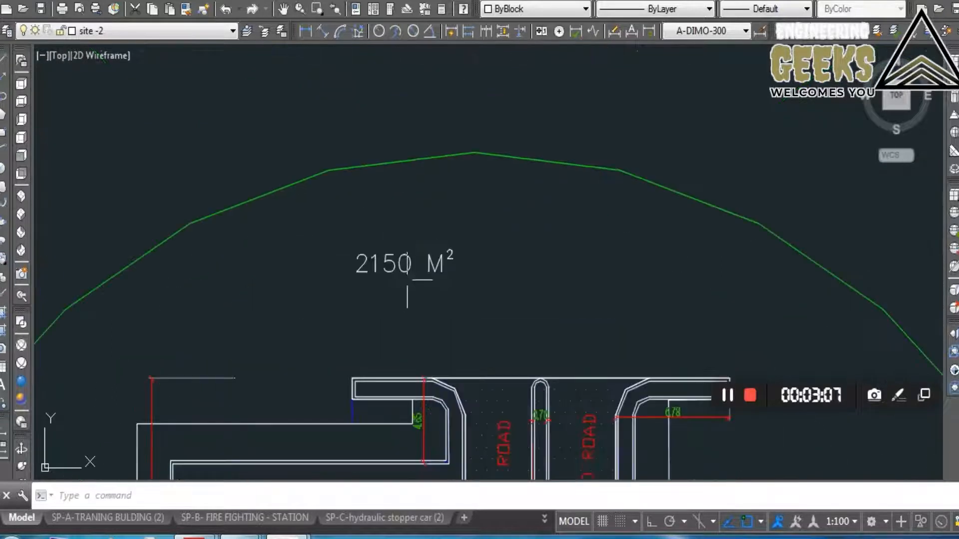
left_click(404, 271)
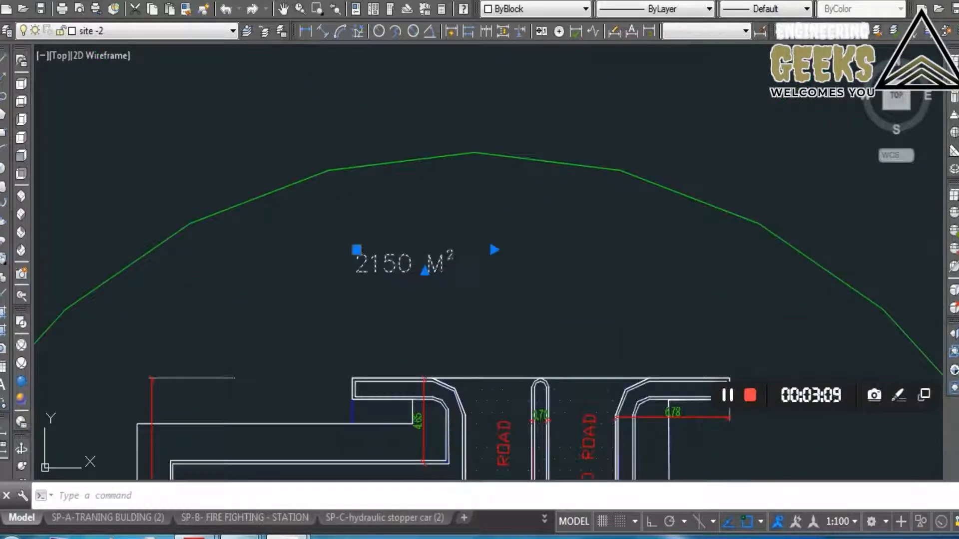
double_click(423, 268)
type("-")
key("Return")
type("905")
key("BackSpace")
type("6")
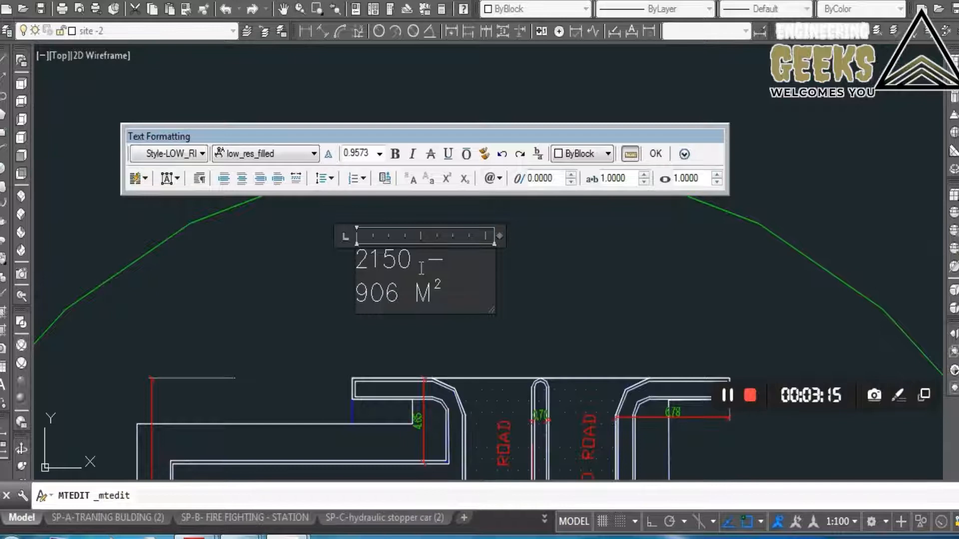
left_click_drag(498, 237, 575, 236)
left_click(656, 156)
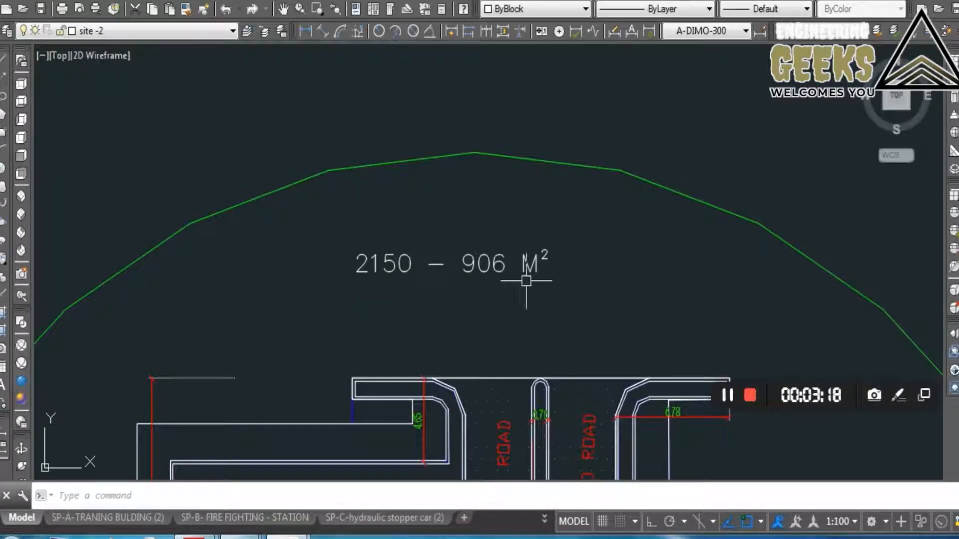
- Switch to the Casio calculator and compute 2150-906
middle_click_drag(527, 281, 529, 202)
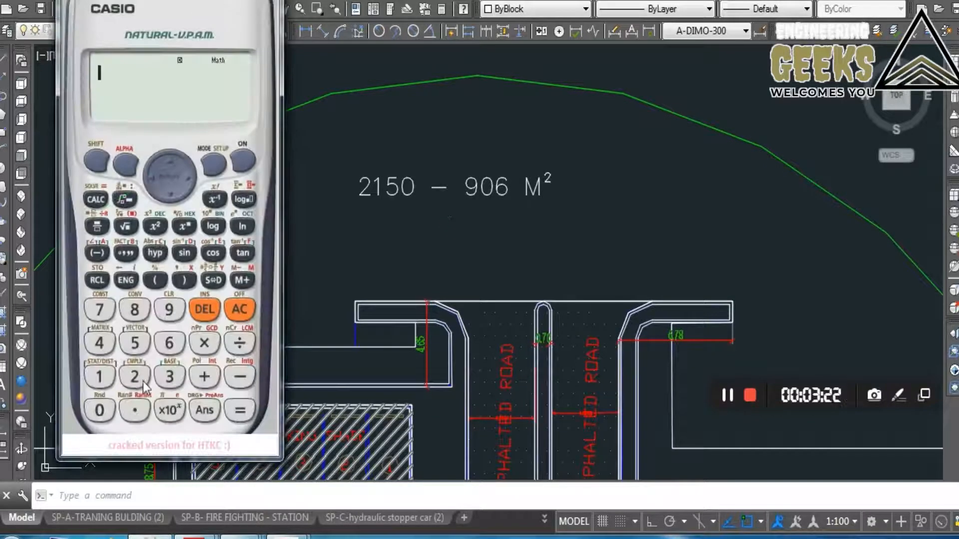
key("minus")
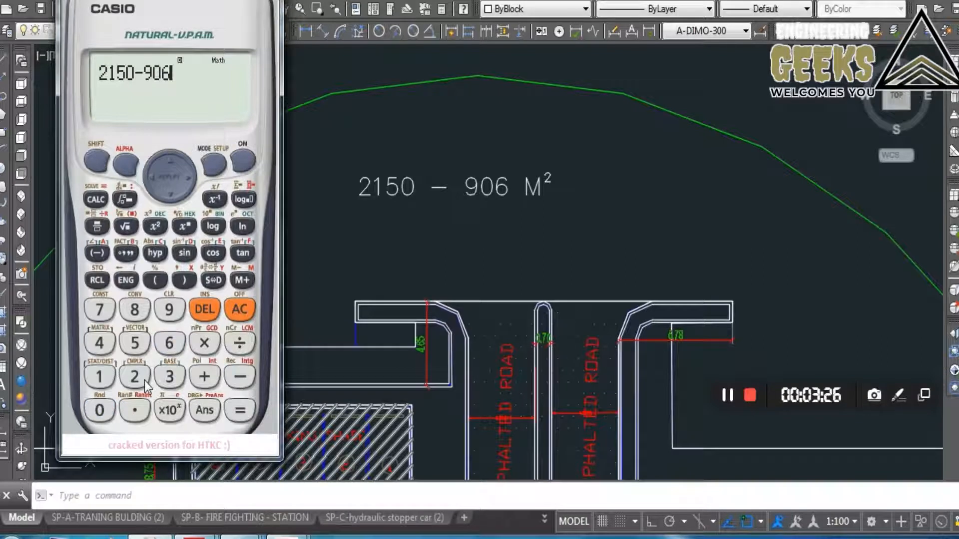
left_click(247, 414)
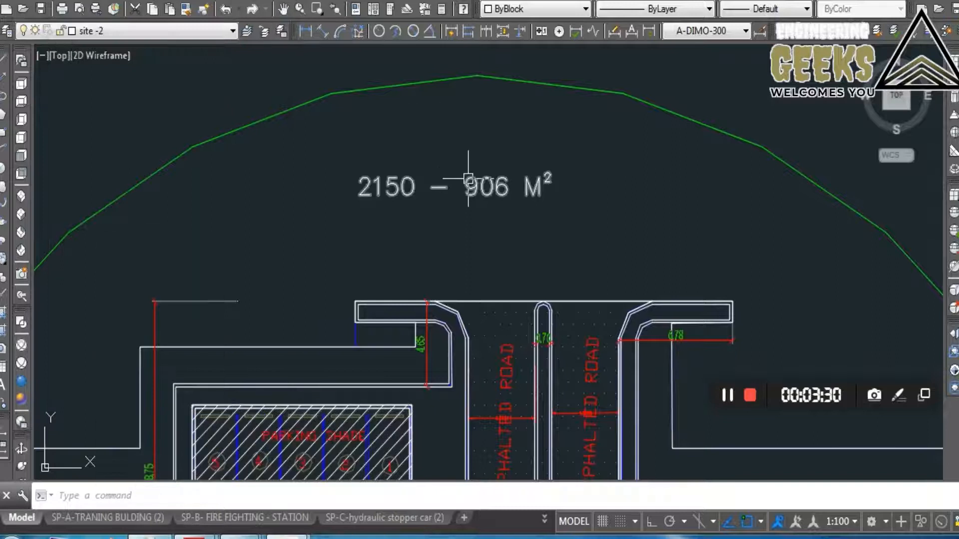
- Paste a copy of the "2150 - 906 M²" label just below the original and change its text to "1250 M²"
middle_click_drag(474, 203, 461, 150)
left_click(461, 134)
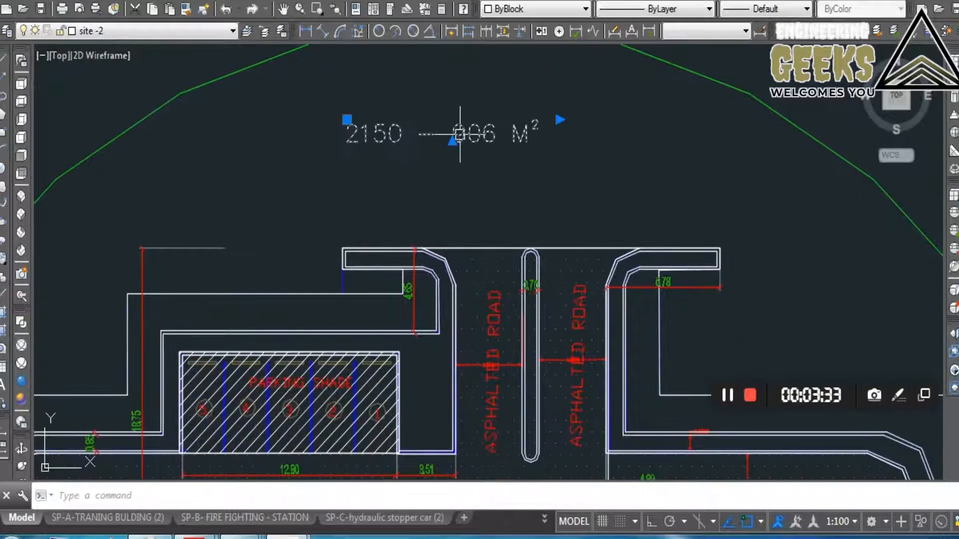
key("ctrl+c")
key("ctrl+v")
left_click(358, 199)
key("ctrl+v")
key("Escape")
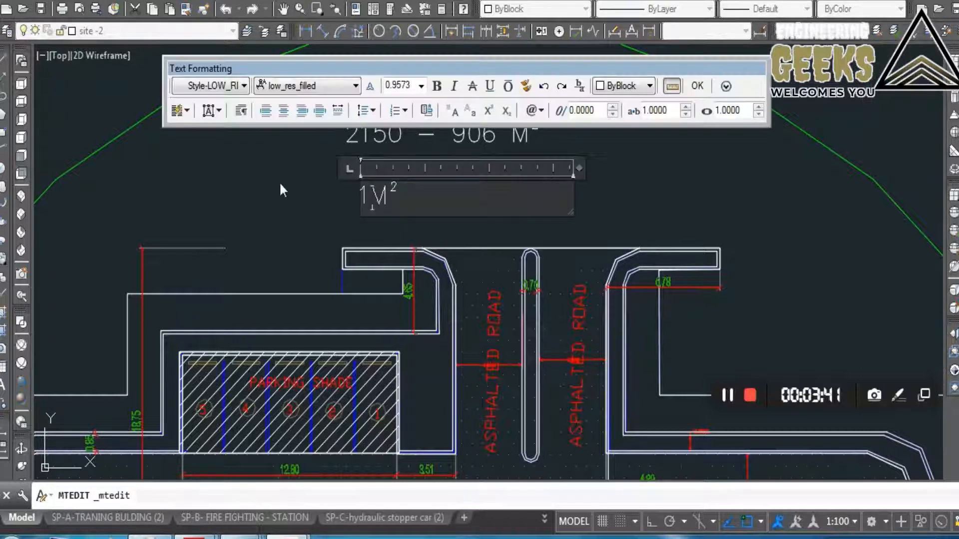
type("250")
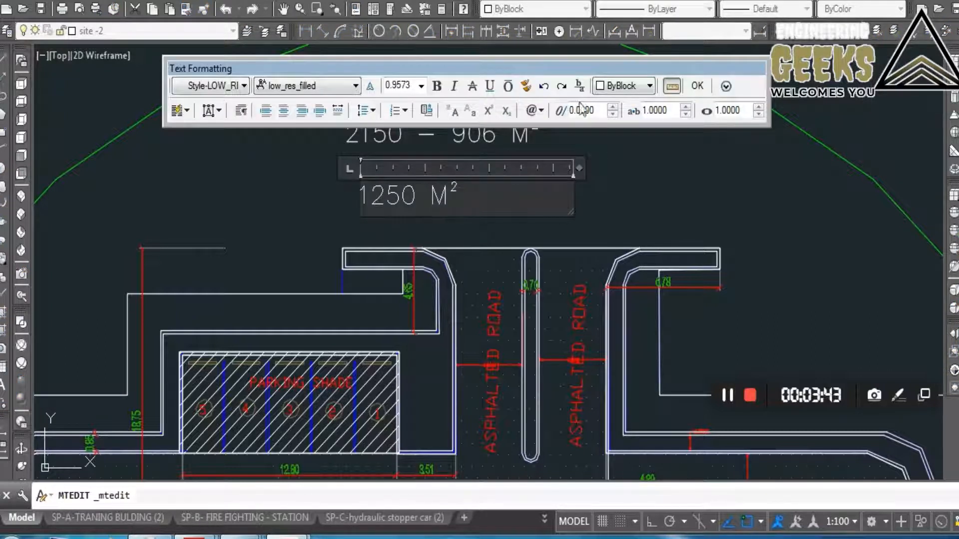
left_click(697, 86)
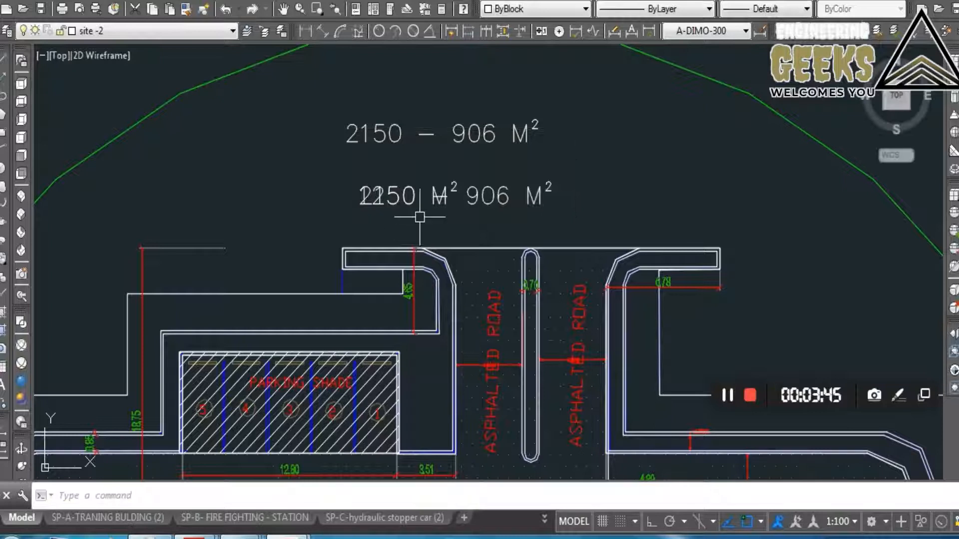
- Move the "1250 M²" label to sit centred under "2150 - 906 M²" and clear the overlapping duplicate label
type("m")
key("Return")
left_click(442, 212)
left_click(442, 175)
left_click(440, 207)
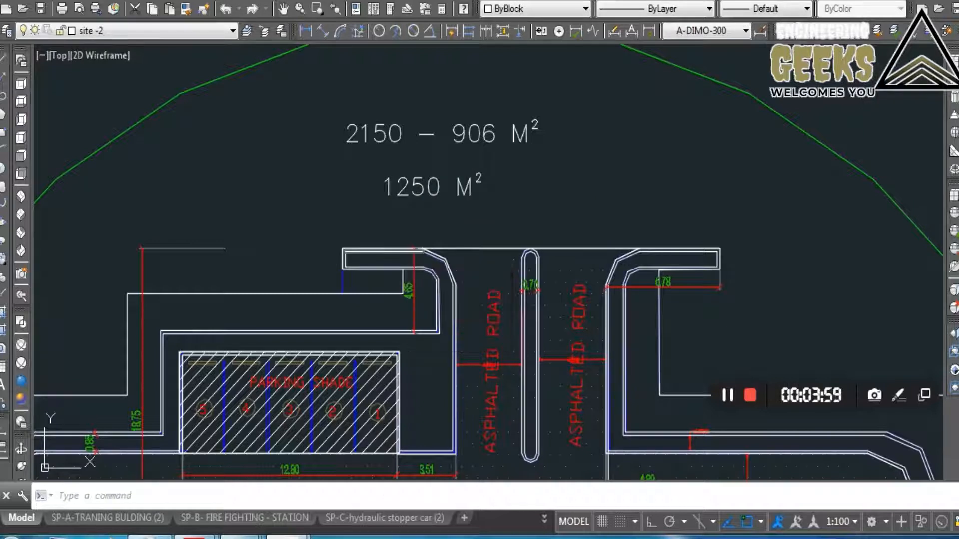
scroll(452, 220, "down", 3)
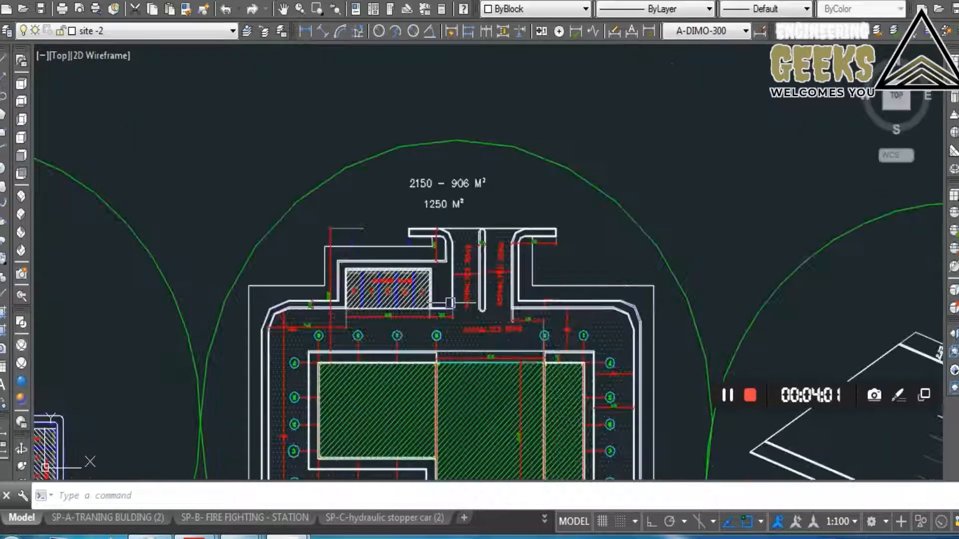
- Start a polyline at the yard's entrance in the neighbouring plan, spanning the 6.99 opening between the two inner wall ends
middle_click_drag(270, 391, 554, 236)
scroll(476, 251, "down", 2)
middle_click_drag(354, 313, 460, 261)
scroll(465, 259, "up", 4)
middle_click_drag(392, 187, 399, 284)
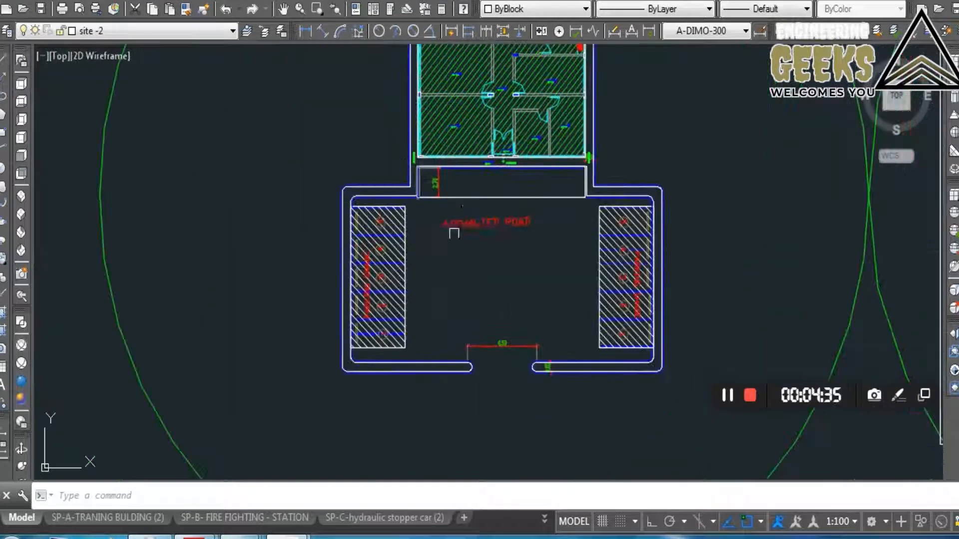
middle_click_drag(450, 228, 379, 167)
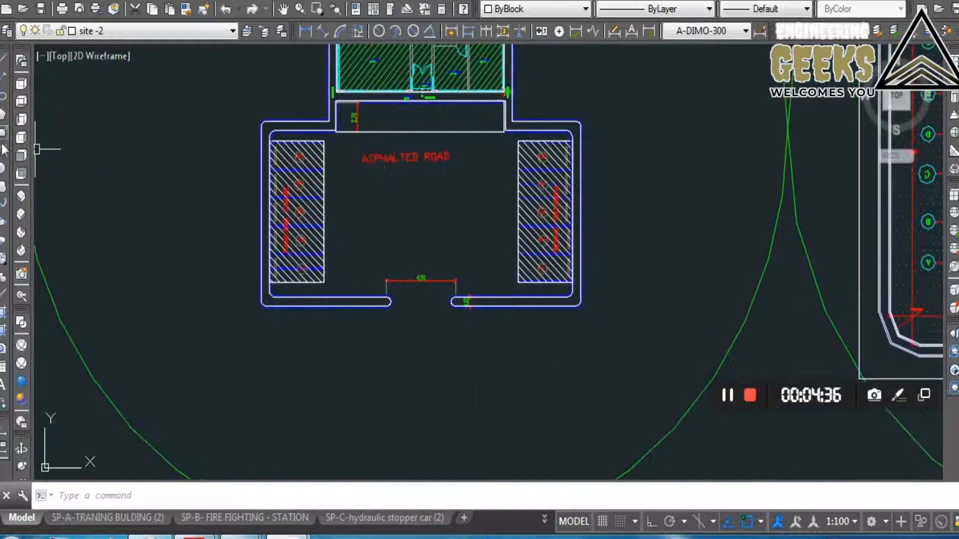
left_click(4, 97)
scroll(275, 297, "up", 4)
middle_click_drag(708, 298, 88, 308)
left_click(371, 277)
middle_click_drag(603, 282, 443, 295)
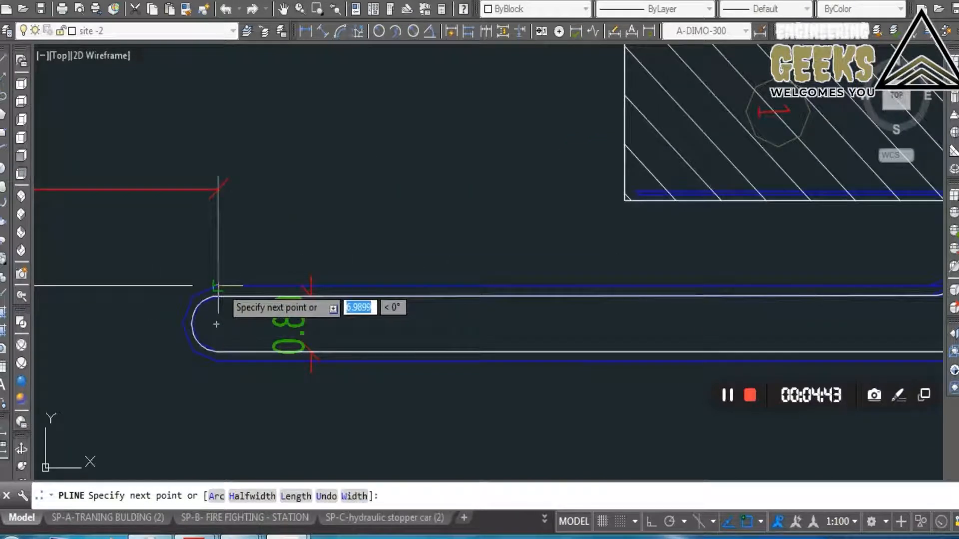
left_click(219, 286)
- Continue the polyline along the lower inner wall edge, trace the yard's lower-right rounded corner with an arc, and return to straight segments
scroll(341, 275, "down", 4)
middle_click_drag(447, 279, 350, 264)
scroll(345, 264, "up", 5)
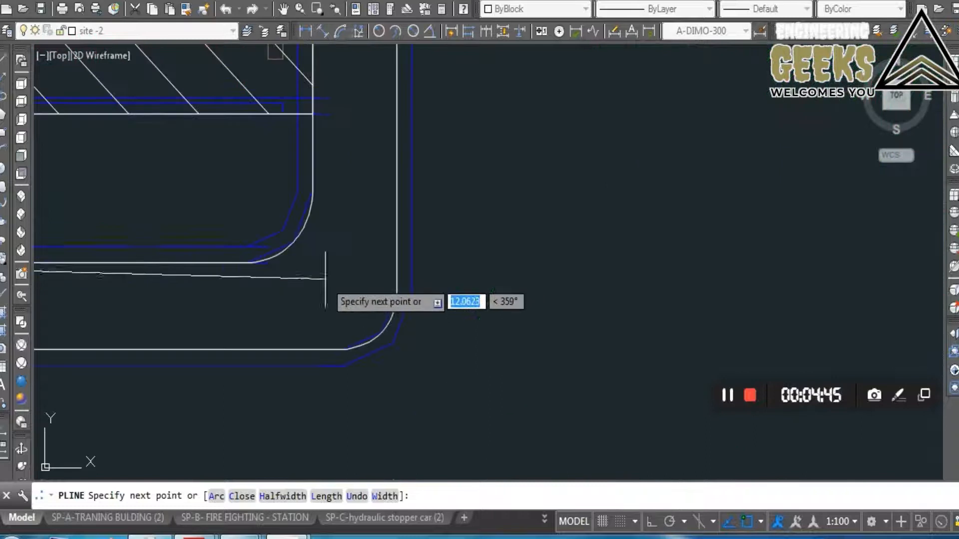
middle_click_drag(258, 261, 265, 301)
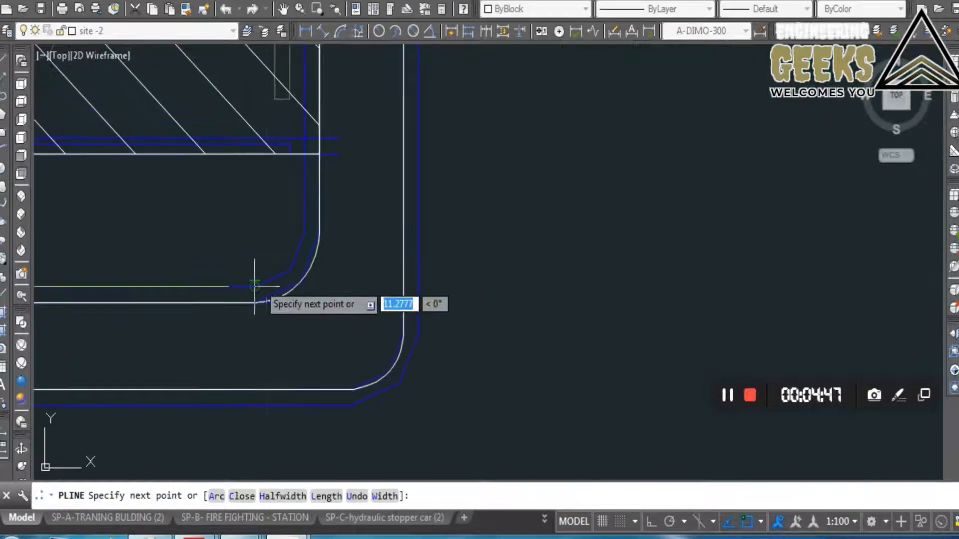
middle_click_drag(231, 185, 300, 235)
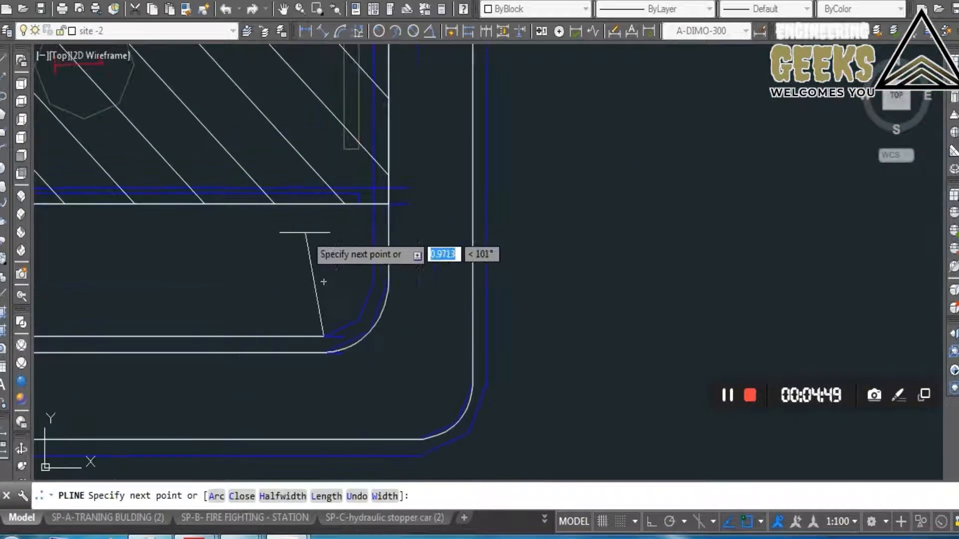
right_click(305, 235)
left_click(343, 324)
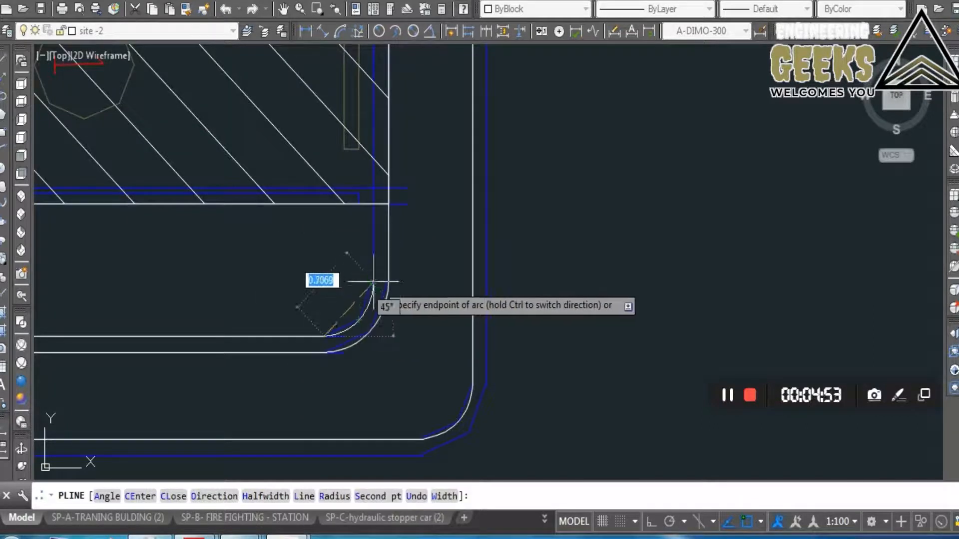
right_click(435, 219)
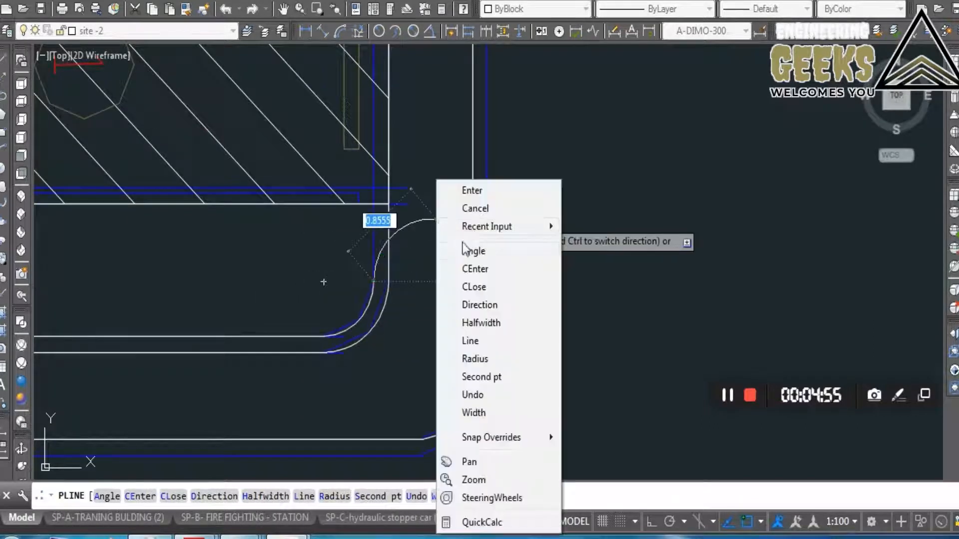
left_click(476, 342)
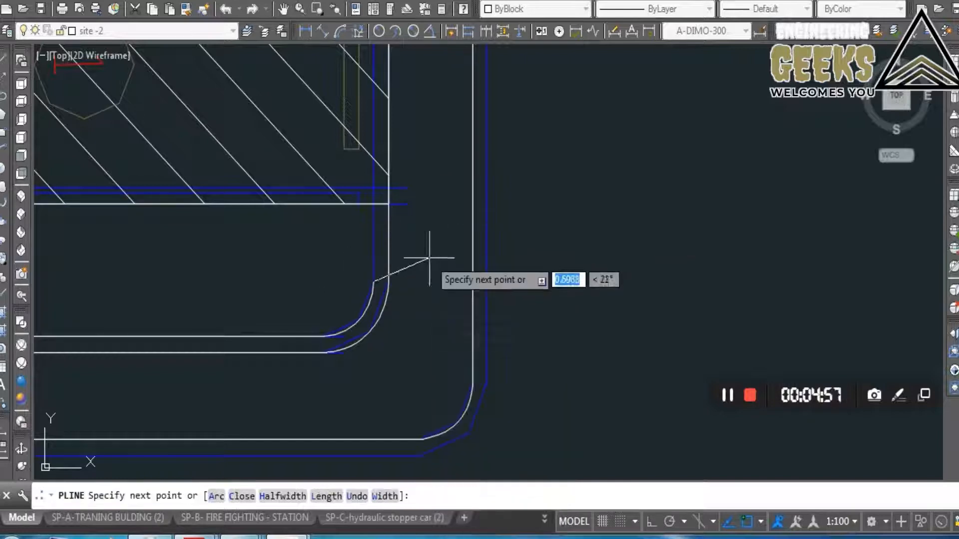
- Extend the polyline up the yard's right inner edge, round the upper-right corner with an arc, and return to straight segments
middle_click_drag(429, 251, 418, 425)
middle_click_drag(432, 277, 426, 491)
scroll(410, 186, "up", 5)
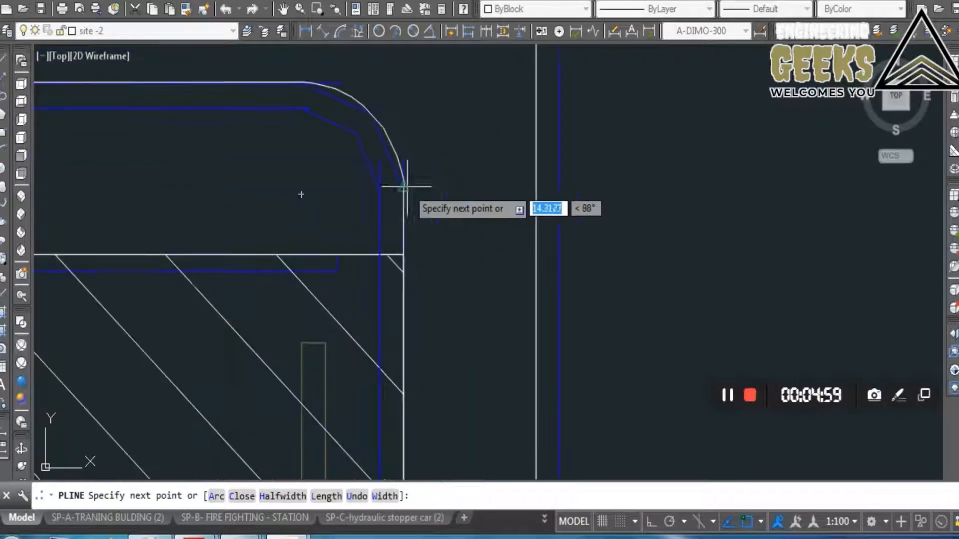
middle_click_drag(368, 228, 462, 369)
right_click(554, 203)
left_click(589, 291)
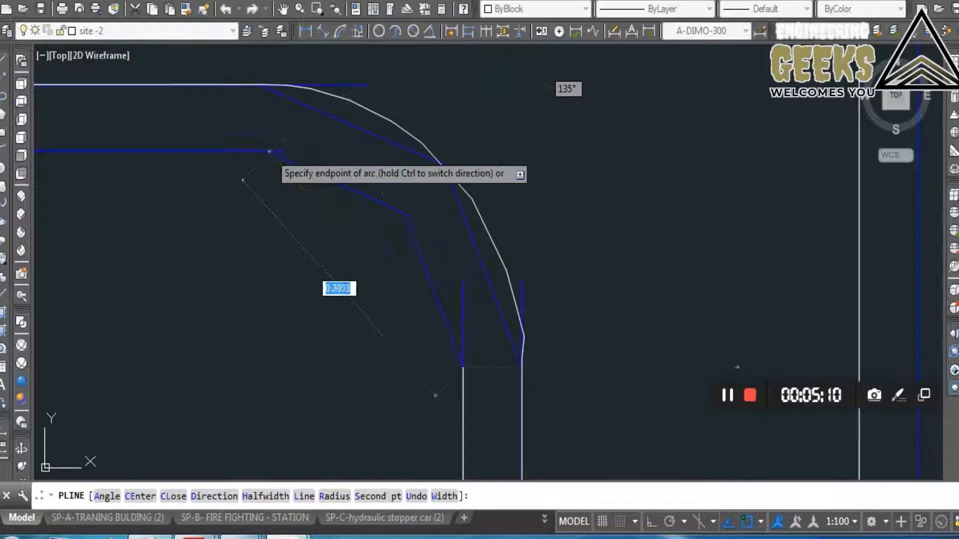
right_click(267, 181)
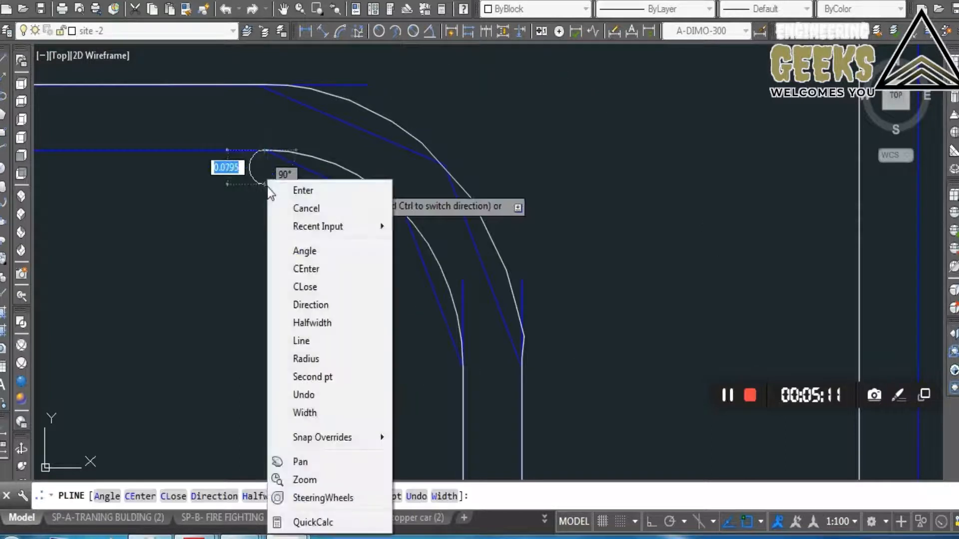
left_click(313, 343)
- Run the polyline along the upper inner edge to the right side of the recess below the building, then up to its top corner
scroll(258, 324, "down", 2)
middle_click_drag(203, 272, 839, 287)
scroll(430, 286, "down", 2)
middle_click_drag(232, 282, 417, 279)
left_click(419, 275)
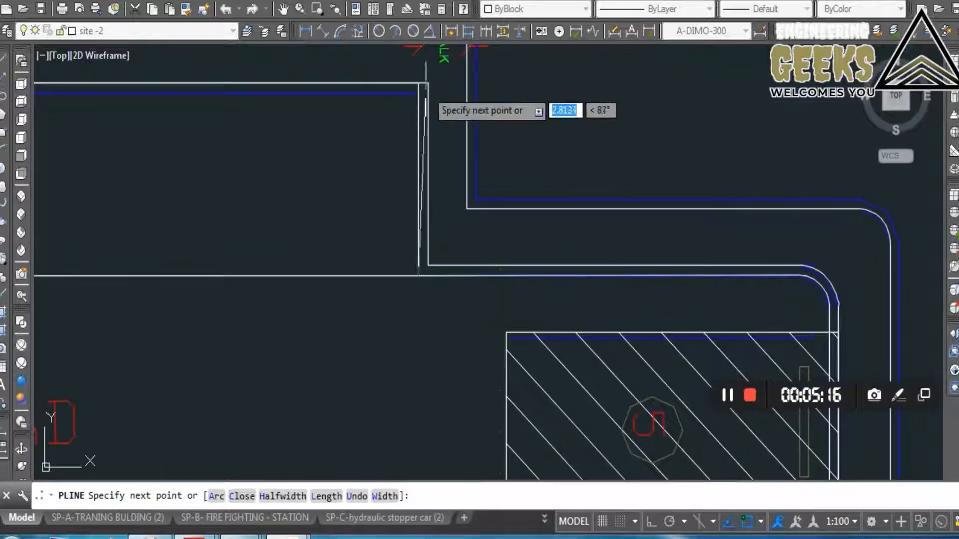
left_click(419, 93)
- Trace the polyline across the top of the recess and down its left side to the lower-left recess corner
middle_click_drag(265, 223, 728, 263)
scroll(402, 255, "down", 2)
middle_click_drag(463, 275, 609, 267)
scroll(369, 225, "up", 4)
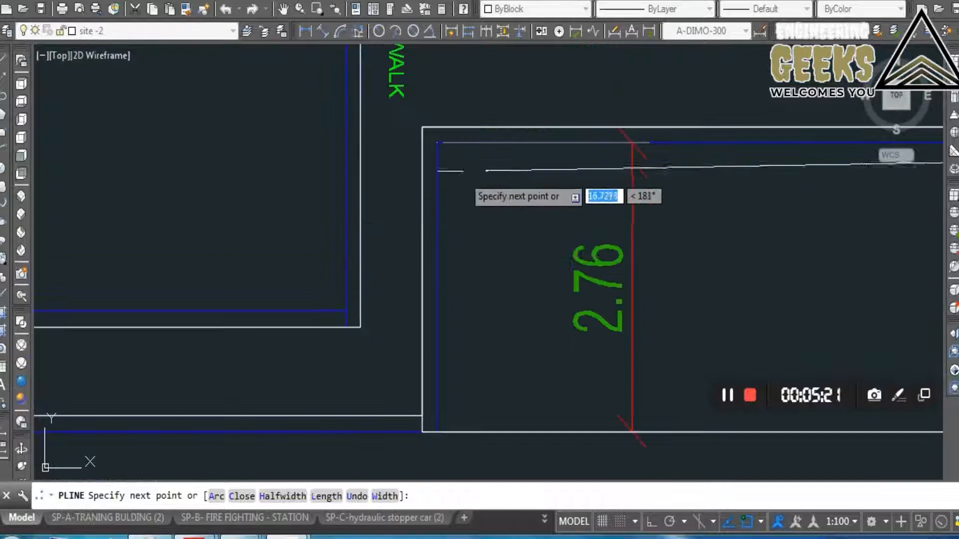
scroll(663, 318, "down", 3)
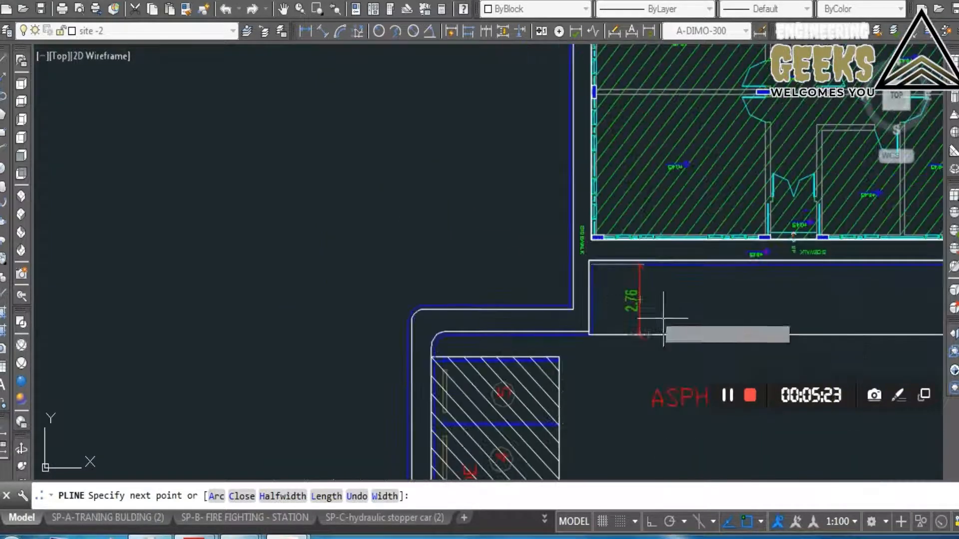
scroll(591, 273, "up", 5)
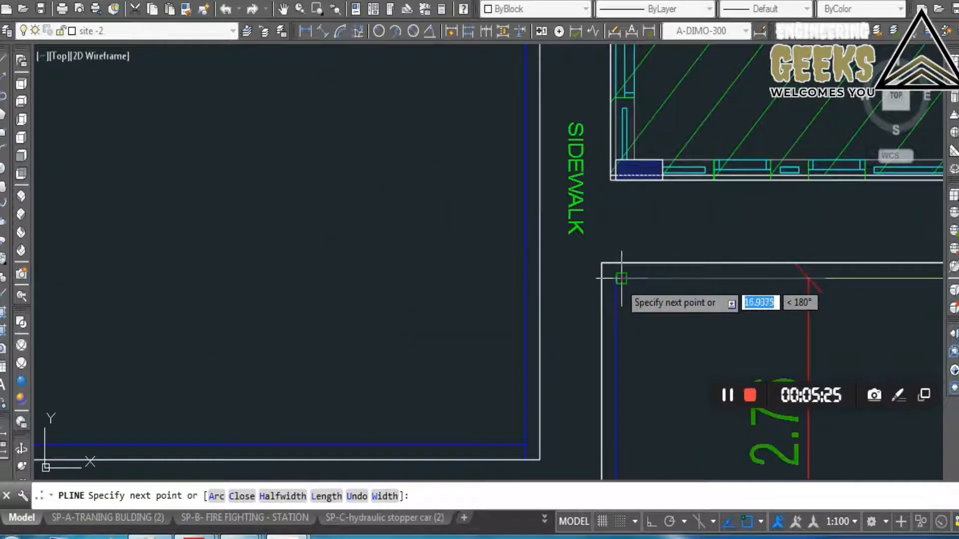
left_click(615, 279)
middle_click_drag(676, 336, 418, 68)
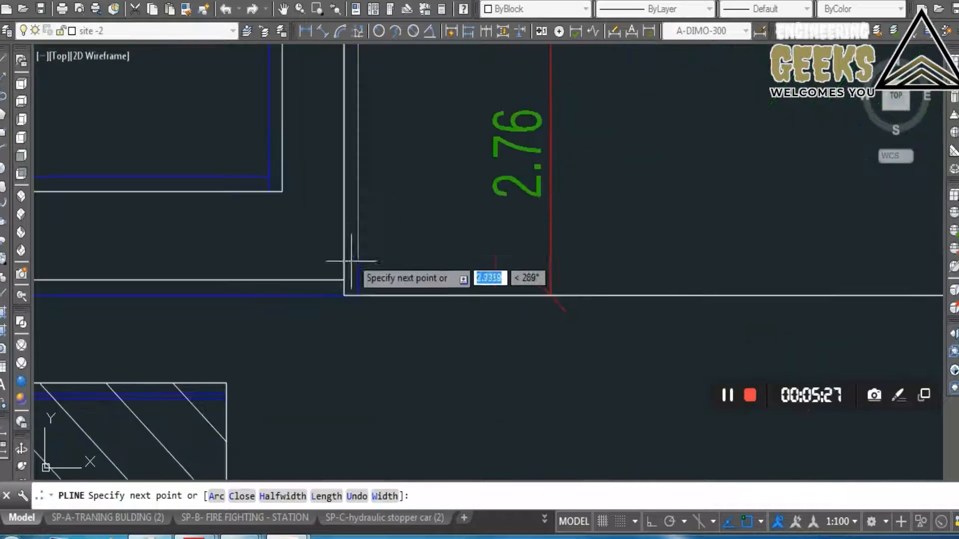
left_click(358, 296)
- Continue the polyline along the upper-left inner edge and trace the yard's upper-left rounded corner with an arc
middle_click_drag(385, 304, 587, 286)
left_click(321, 266)
middle_click_drag(385, 293, 358, 220)
right_click(357, 220)
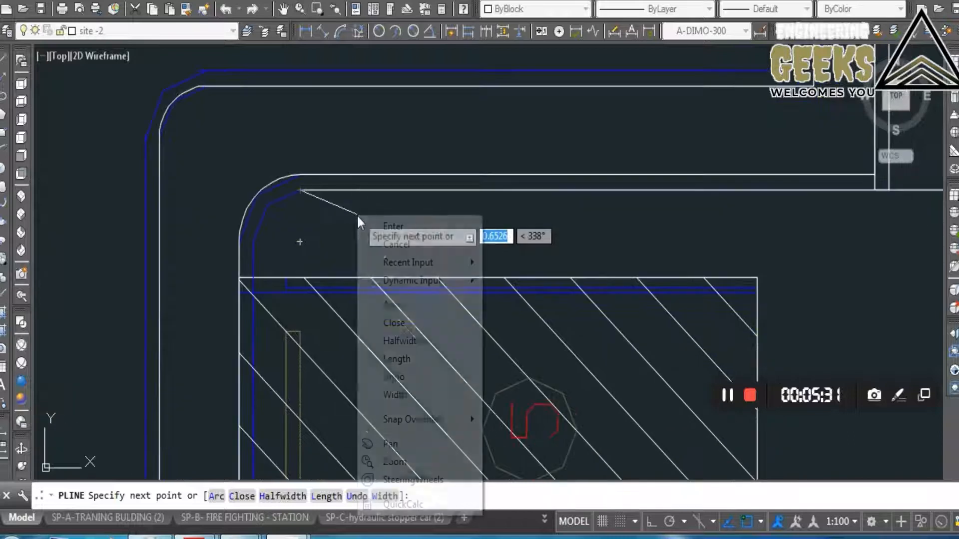
left_click(388, 309)
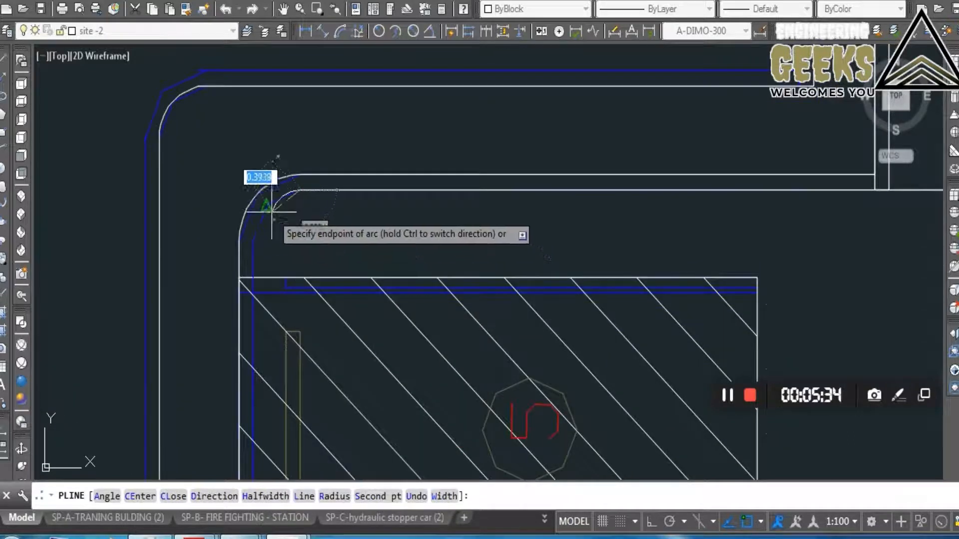
left_click(253, 240)
- Bring the polyline down the yard's left inner edge, round the lower-left corner with arcs, and close it with a straight segment
middle_click_drag(353, 365, 297, 114)
scroll(342, 347, "down", 2)
middle_click_drag(343, 348, 283, 108)
mouse_move(308, 350)
middle_mouse_down()
mouse_move(315, 175)
mouse_move(301, 121)
middle_mouse_up()
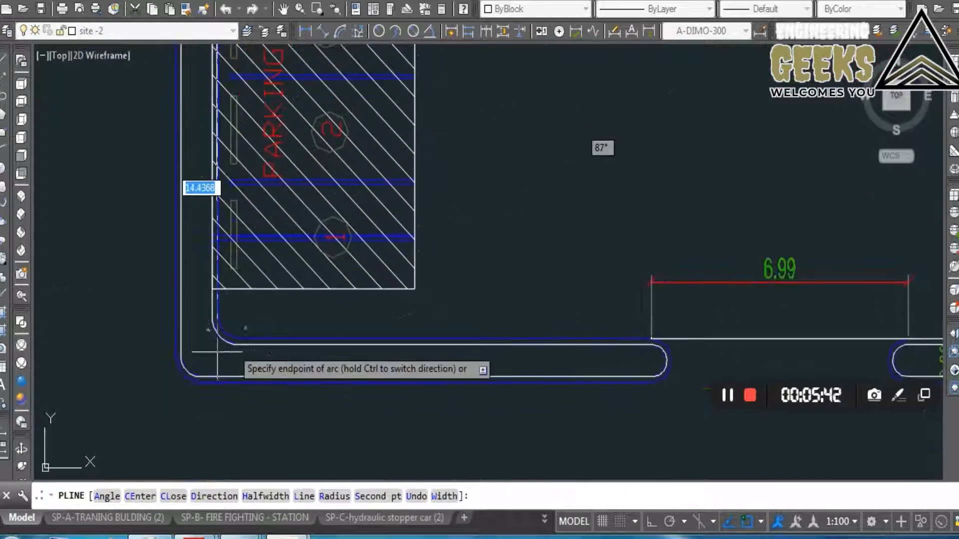
scroll(210, 352, "up", 4)
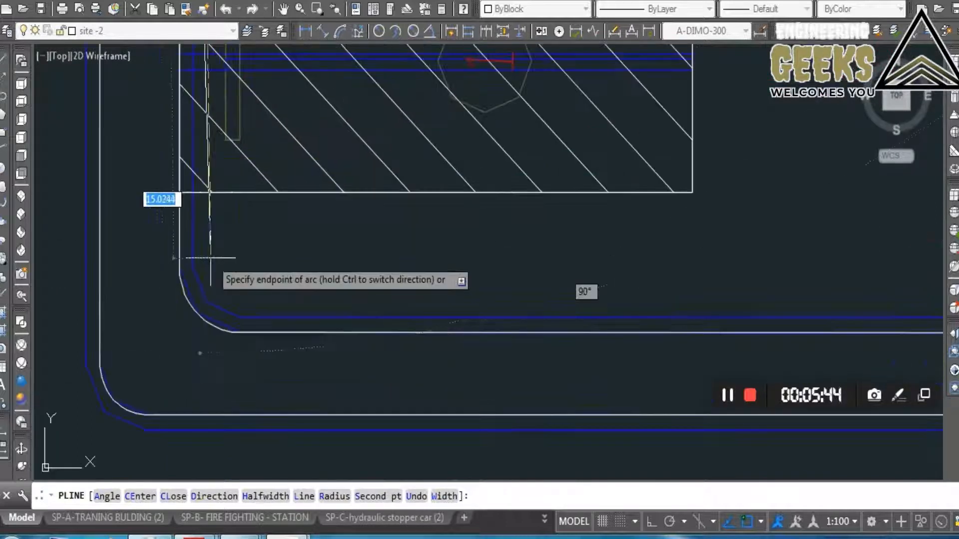
scroll(206, 248, "up", 3)
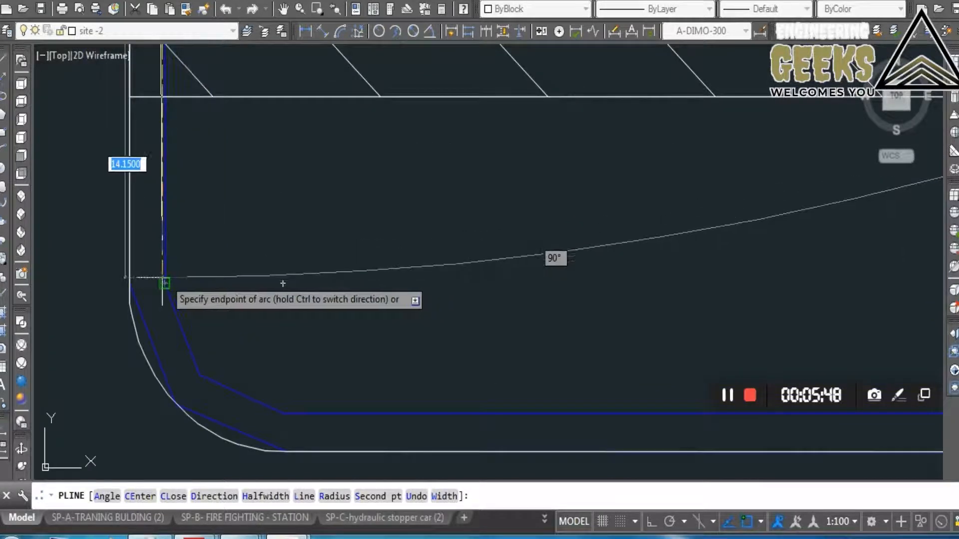
right_click(248, 180)
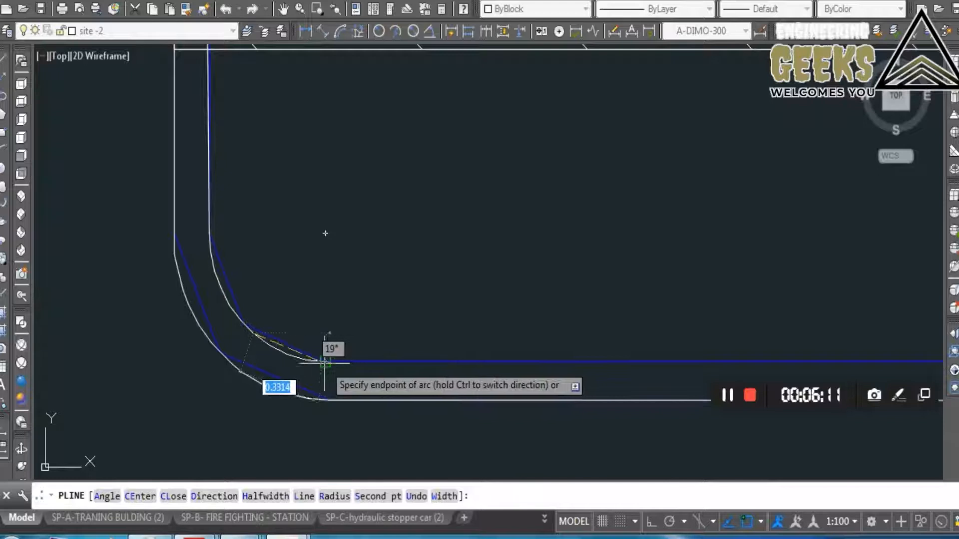
right_click(388, 295)
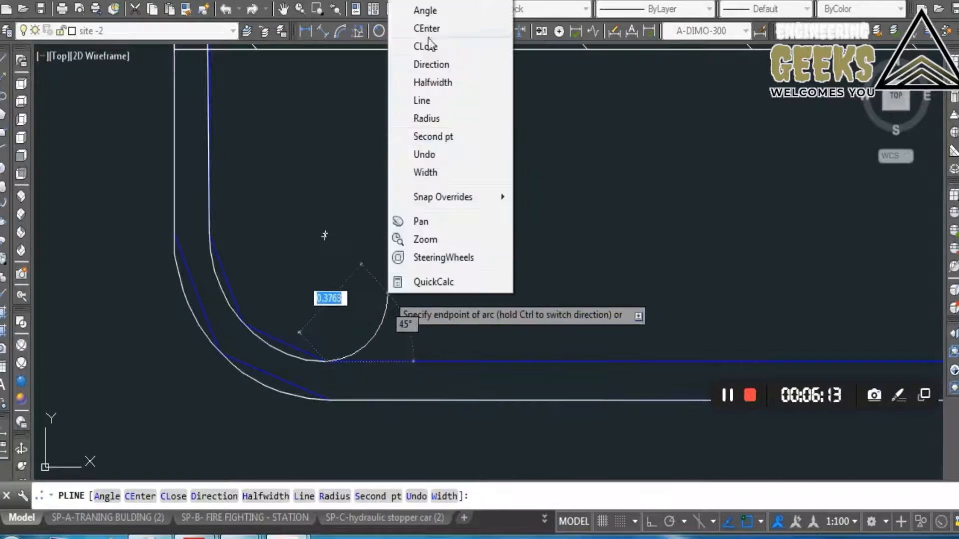
left_click(429, 103)
type("CL")
key("Return")
- Select the closed polyline to check that it follows the yard's whole paving boundary
scroll(522, 330, "down", 5)
middle_click_drag(927, 326, 487, 321)
scroll(487, 320, "down", 5)
middle_click_drag(811, 310, 512, 319)
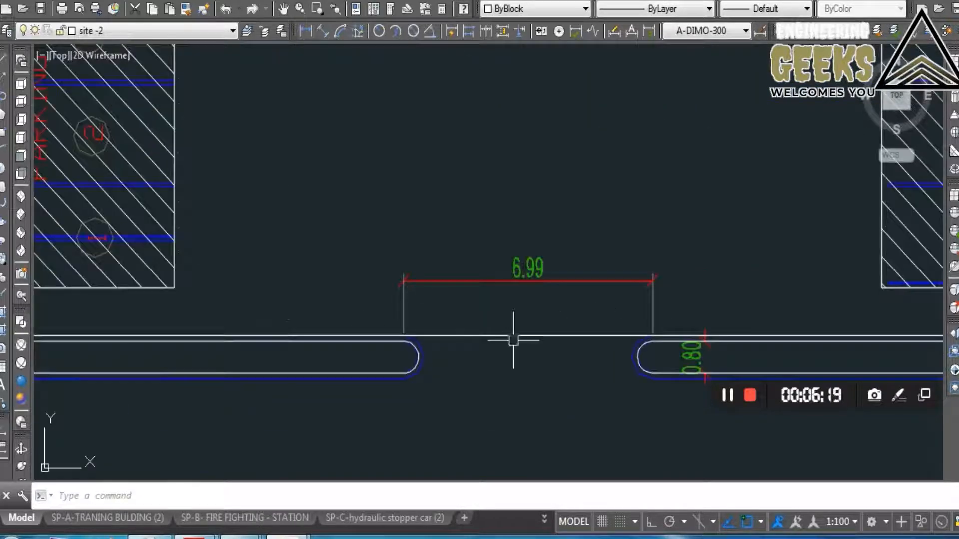
left_click(513, 339)
scroll(513, 300, "down", 4)
middle_click_drag(513, 224, 471, 300)
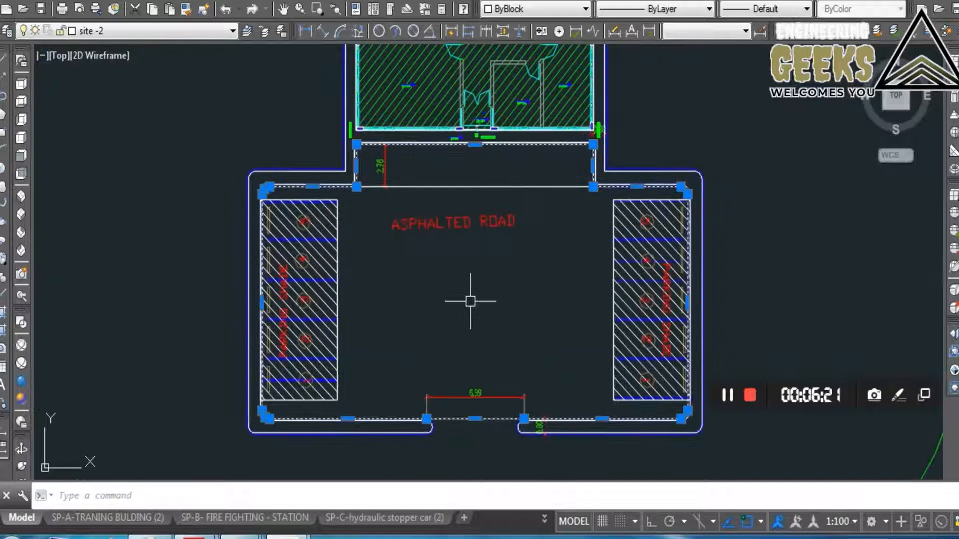
key("Escape")
- Delete the separate rectangle in the recess below the building
left_click(509, 188)
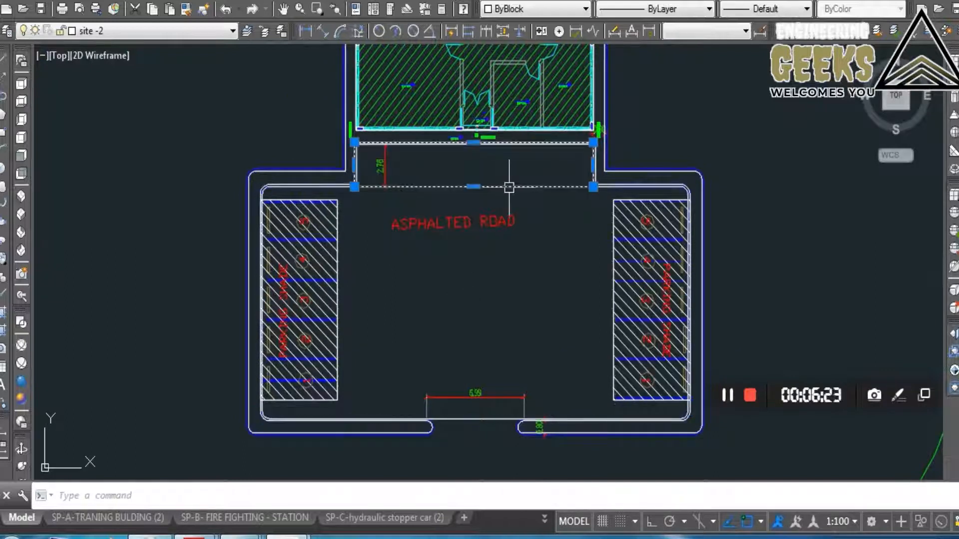
key("space")
key("Escape")
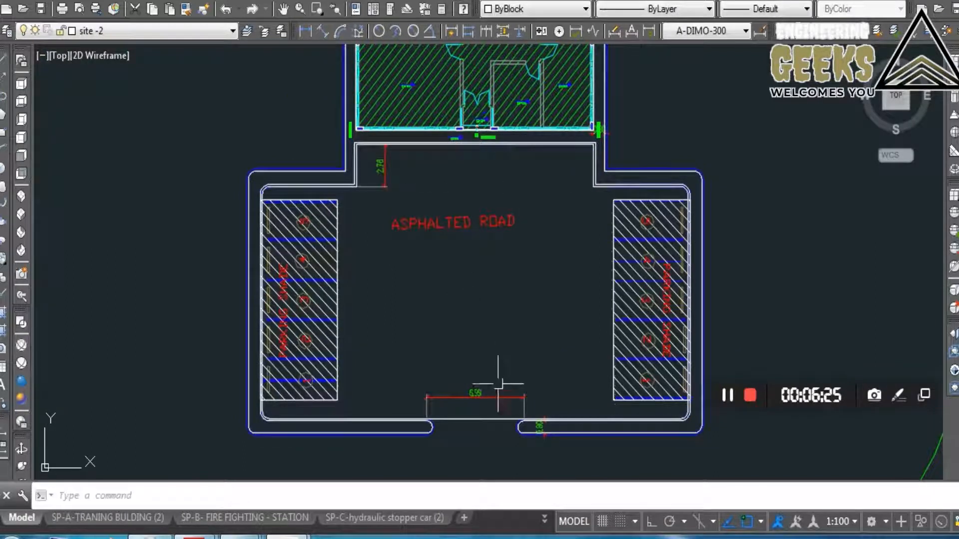
- List the closed yard polyline's properties to read its area, then close the listing
left_click(476, 419)
mouse_move(476, 419)
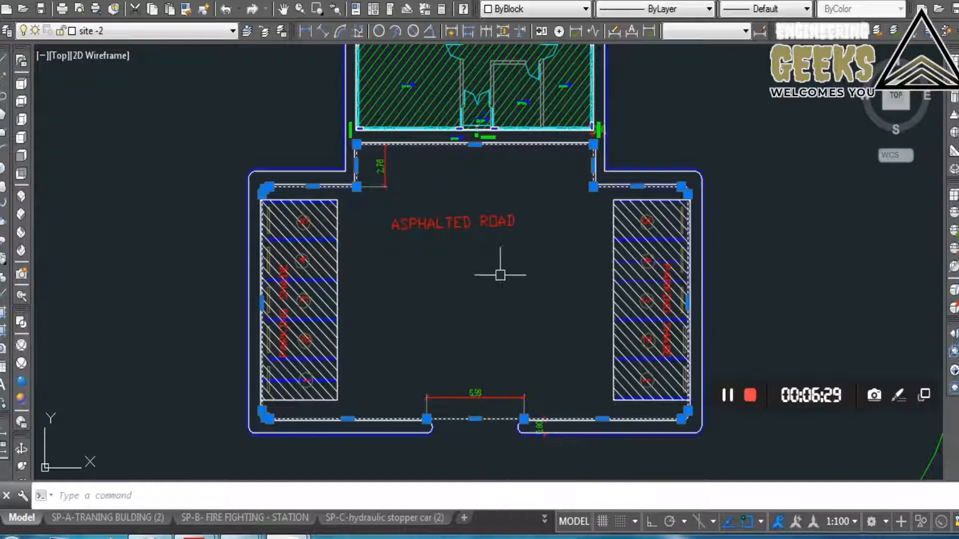
type("li")
key("space")
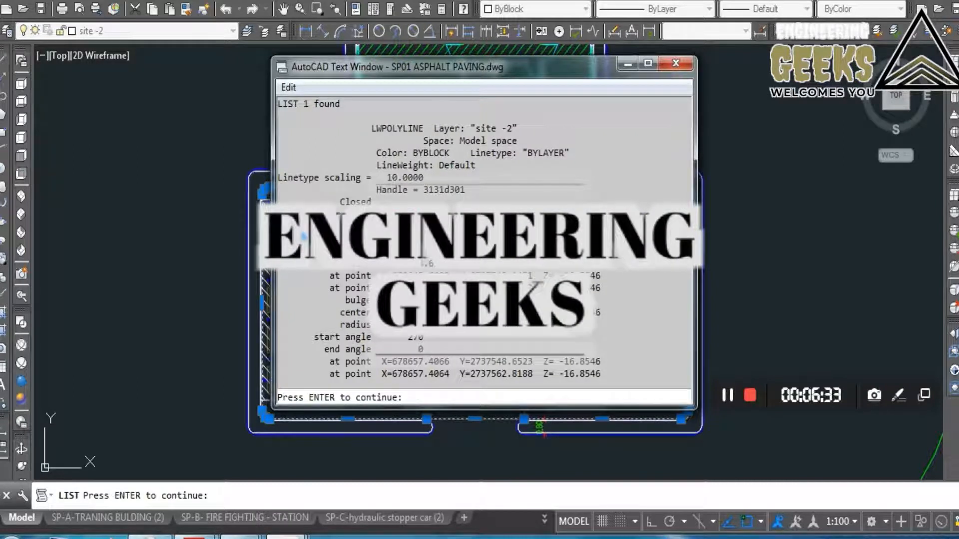
left_click(679, 65)
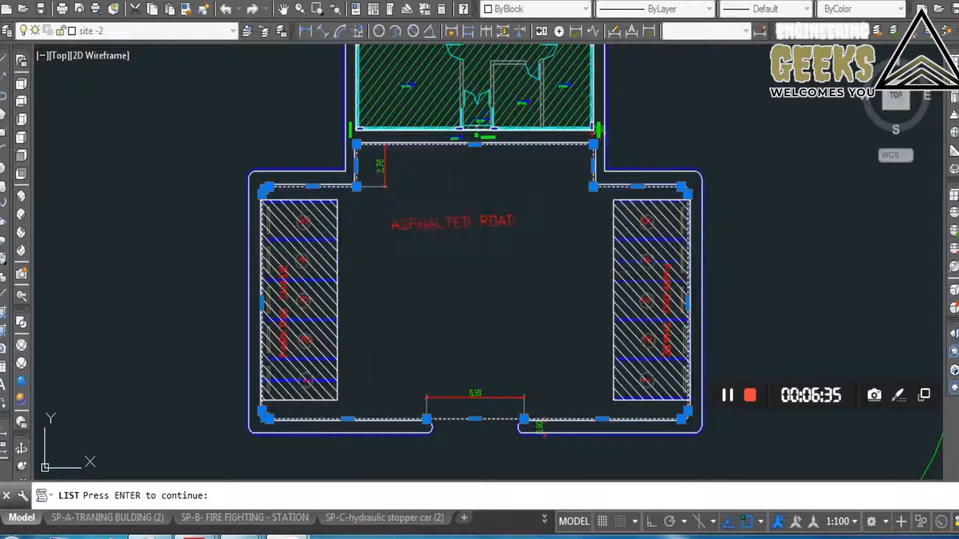
key("Escape")
- Add a copy of the area label in the middle of the asphalted yard and set its text to "510 M²"
scroll(488, 300, "down", 6)
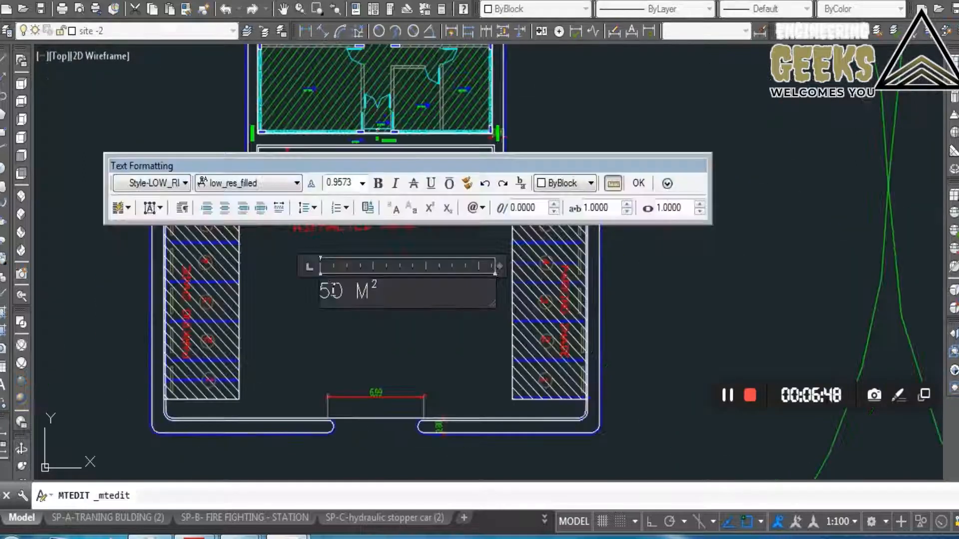
left_click(638, 183)
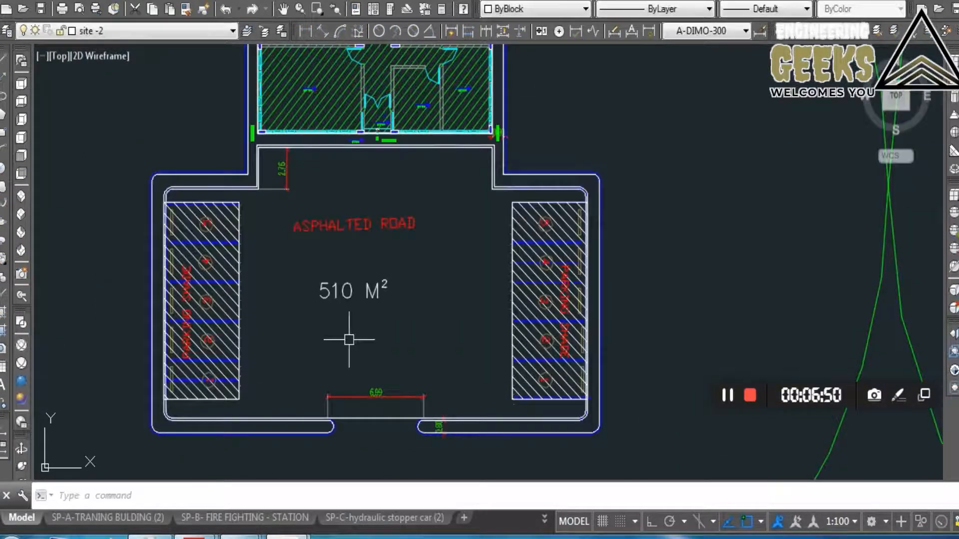
- Draw a closed polyline around the asphalted road area with the sloping edge, including its row of 3.00 parking bays
scroll(340, 328, "down", 2)
mouse_move(317, 317)
middle_mouse_down()
mouse_move(378, 321)
mouse_move(502, 359)
middle_mouse_up()
scroll(378, 321, "down", 2)
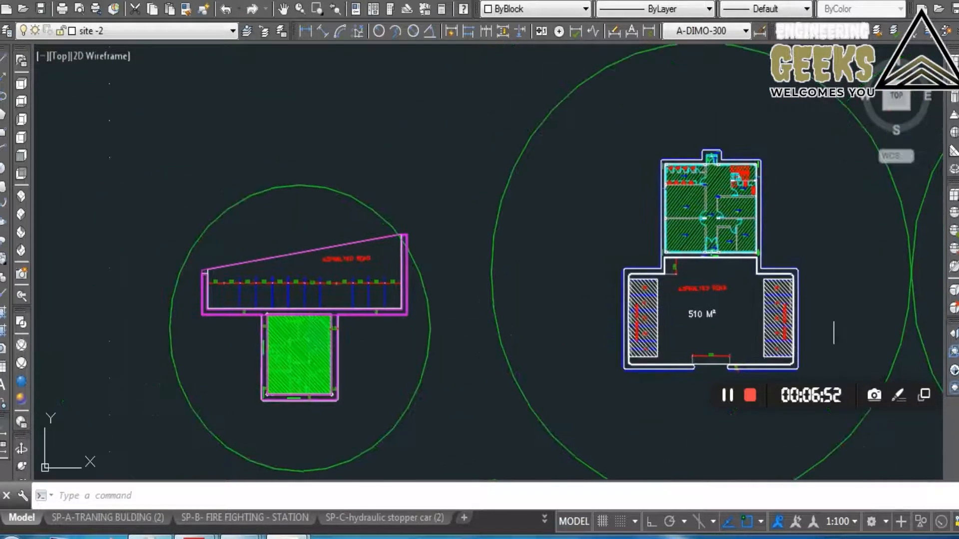
scroll(305, 258, "up", 2)
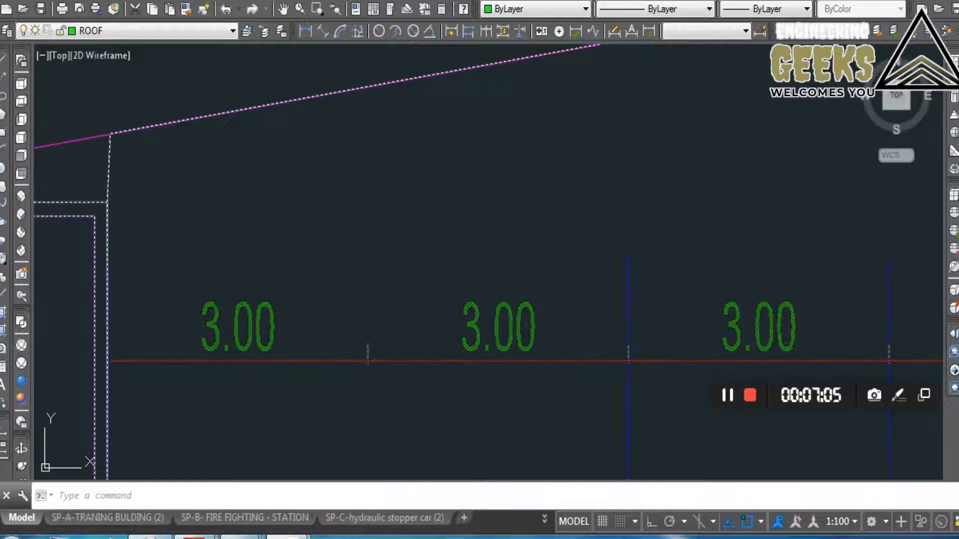
scroll(488, 317, "down", 4)
middle_click_drag(488, 316, 278, 231)
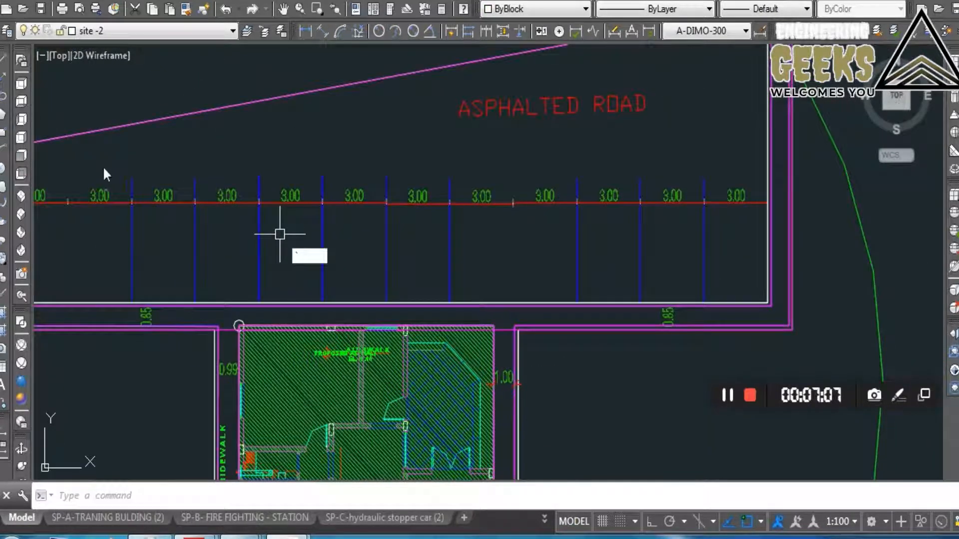
scroll(280, 233, "down", 2)
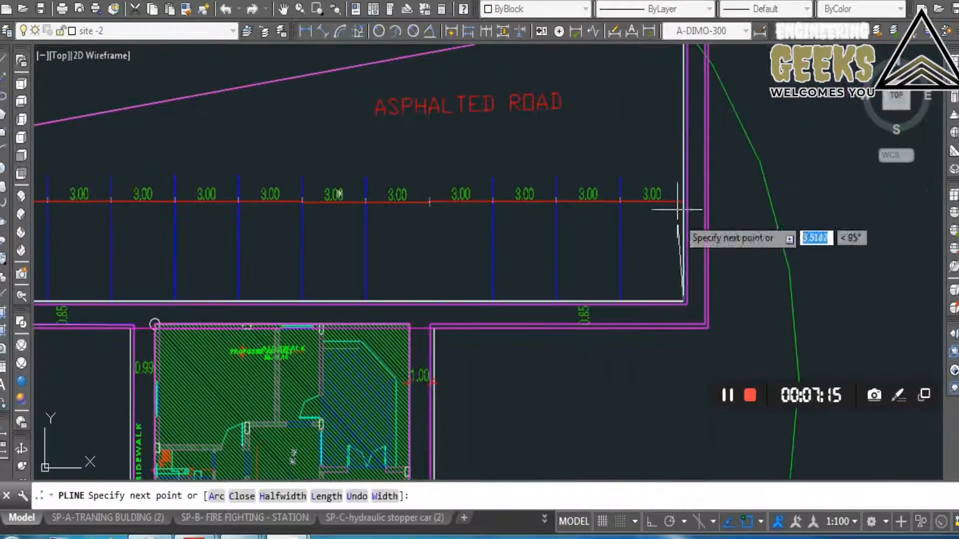
middle_click_drag(677, 71, 676, 310)
scroll(677, 251, "up", 3)
left_click(684, 232)
scroll(350, 270, "down", 3)
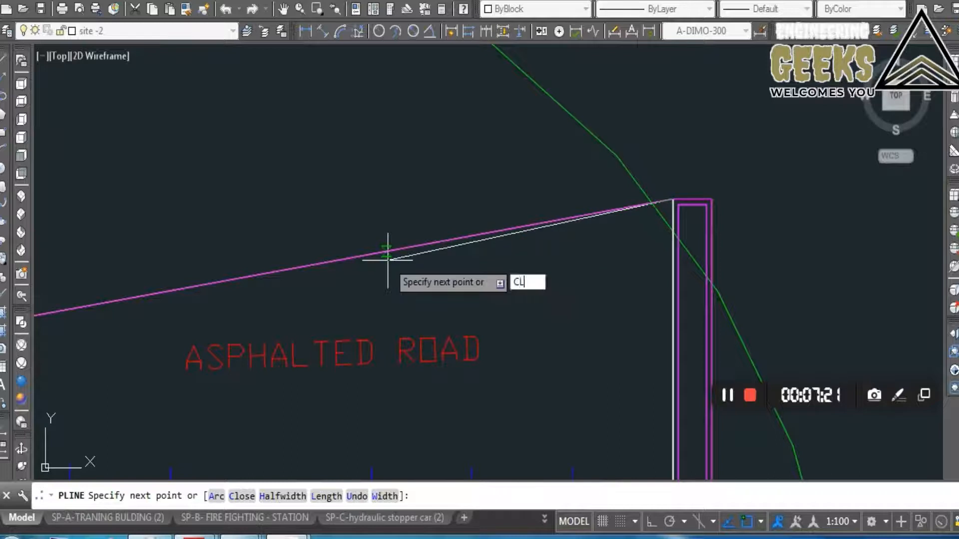
type("CL")
key("Return")
- List the properties of the closed polyline around the sloping-edged asphalt area to read its area, then close the listing
scroll(388, 253, "down", 3)
middle_click_drag(359, 260, 573, 265)
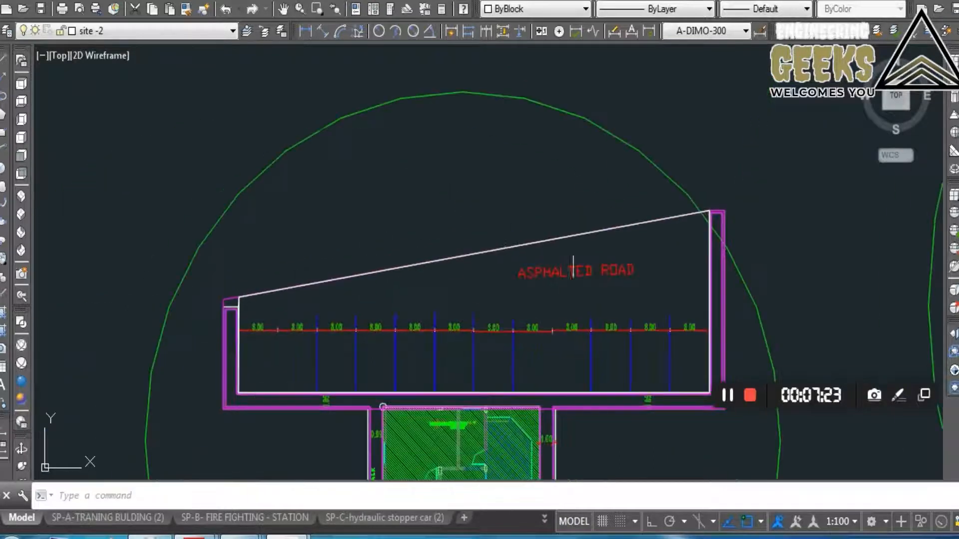
left_click(506, 251)
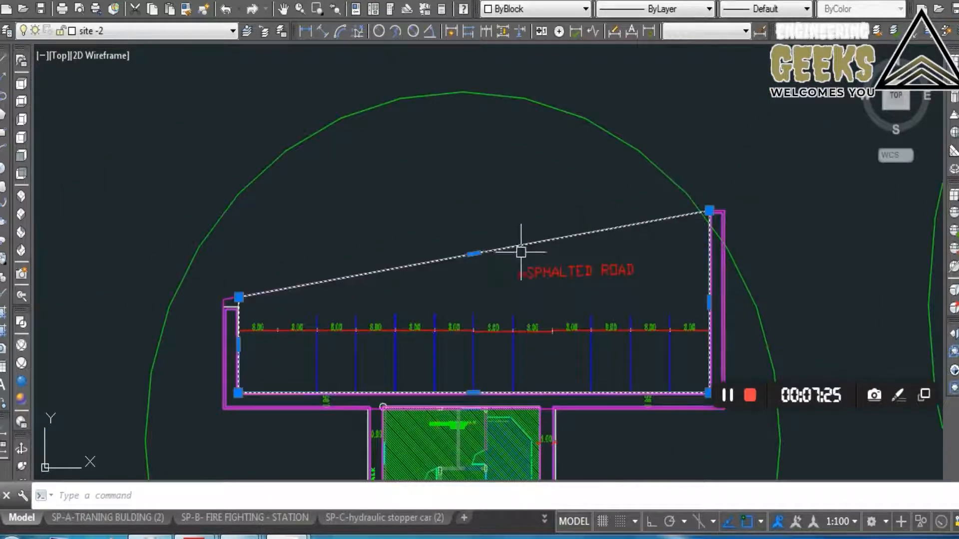
type("LI")
key("Return")
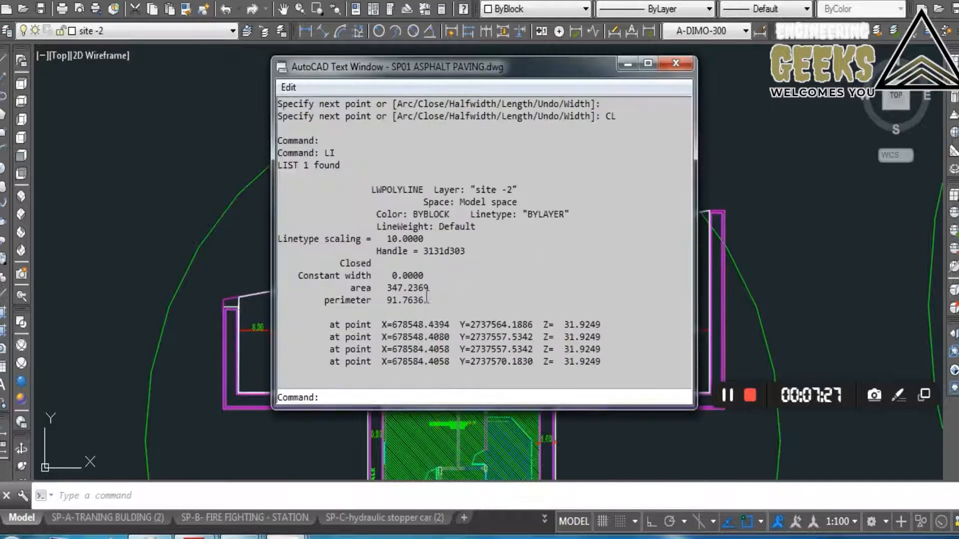
left_click(676, 64)
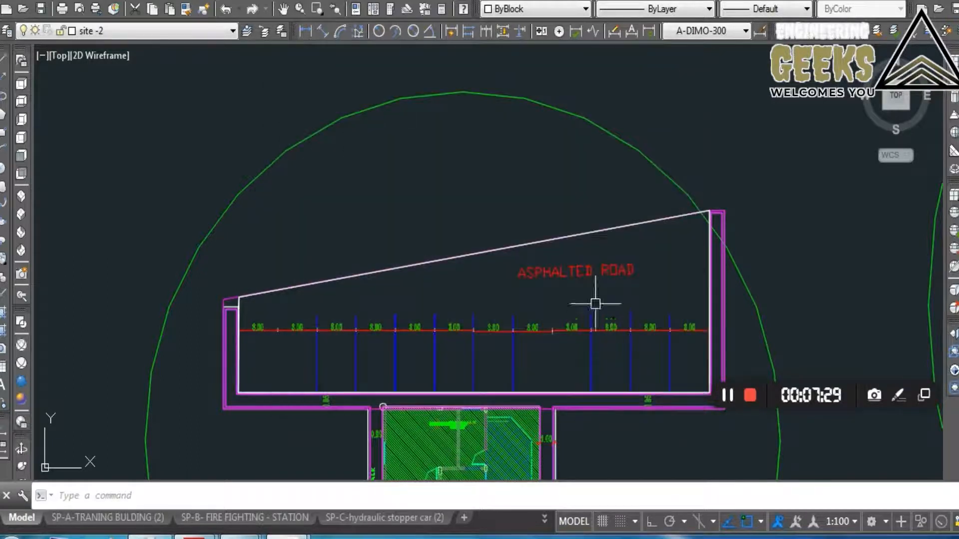
- Paste a copy of the neighbouring plan's "510 M²" label into the sloping-edged asphalt area, beside its ASPHALTED ROAD text
middle_click_drag(596, 303, 310, 225)
scroll(511, 362, "down", 4)
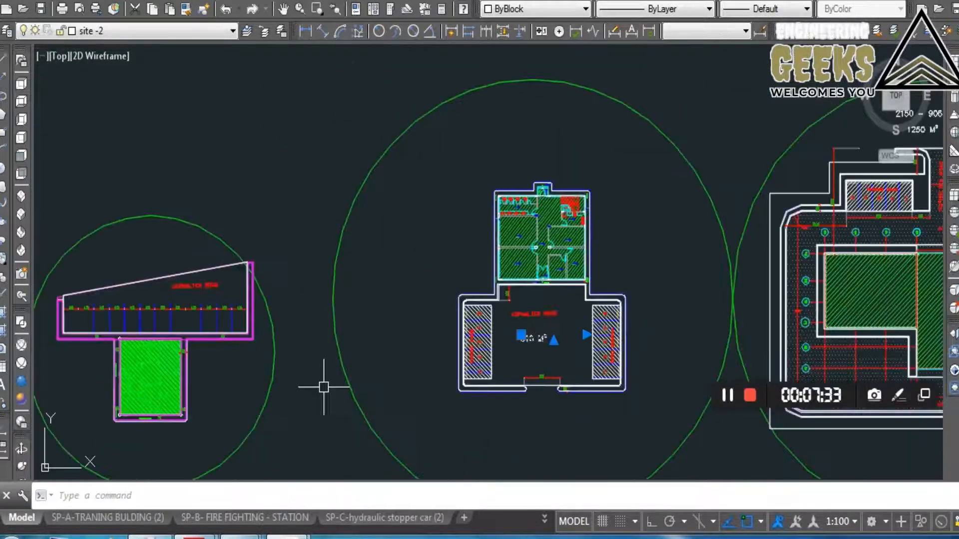
middle_click_drag(259, 389, 544, 377)
scroll(478, 294, "up", 4)
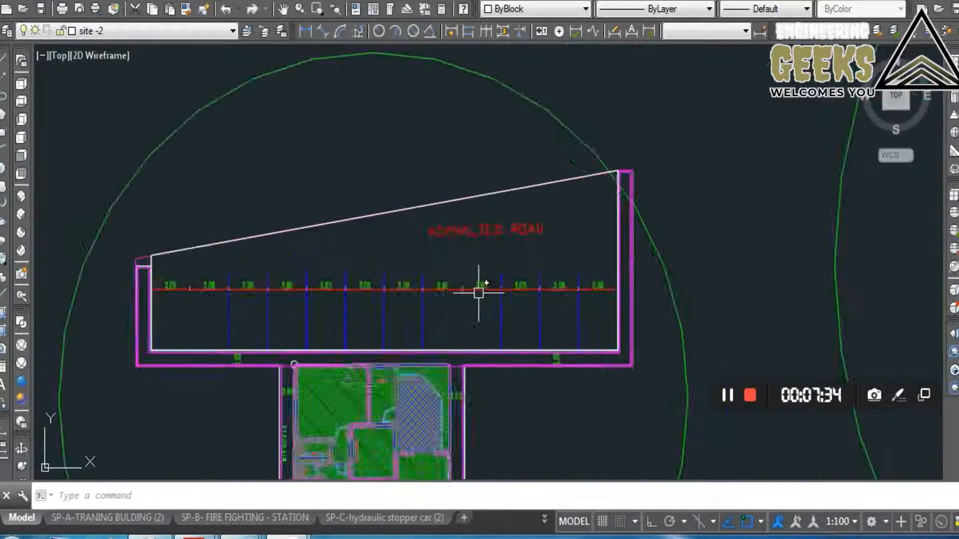
scroll(479, 293, "up", 3)
key("ctrl+v")
left_click(286, 198)
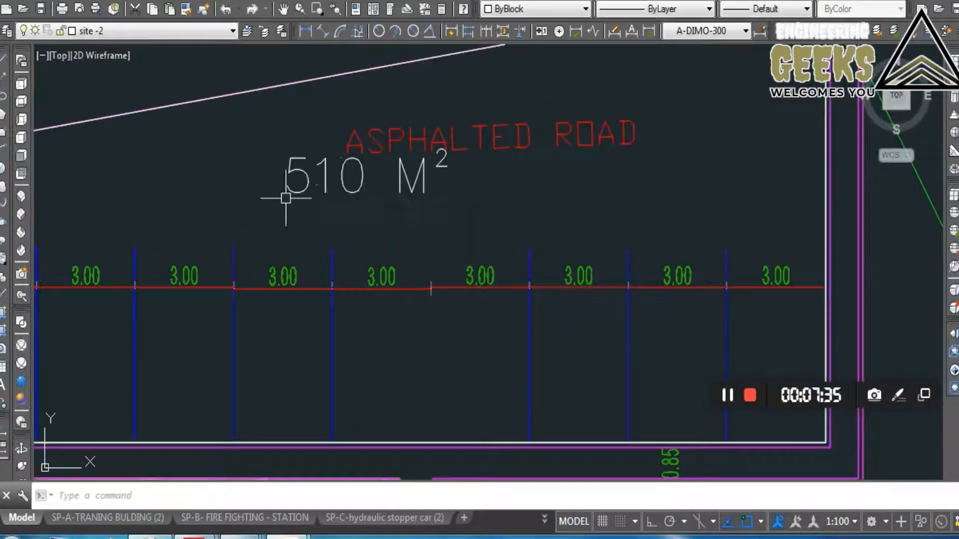
- Set the copied area label's text to "350 M²"
left_click(340, 181)
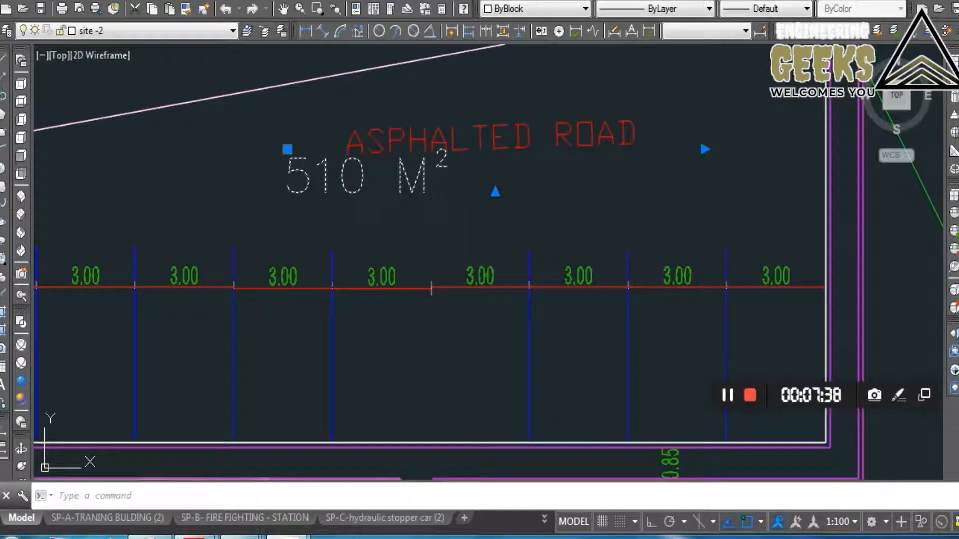
double_click(341, 180)
left_click_drag(334, 176, 294, 173)
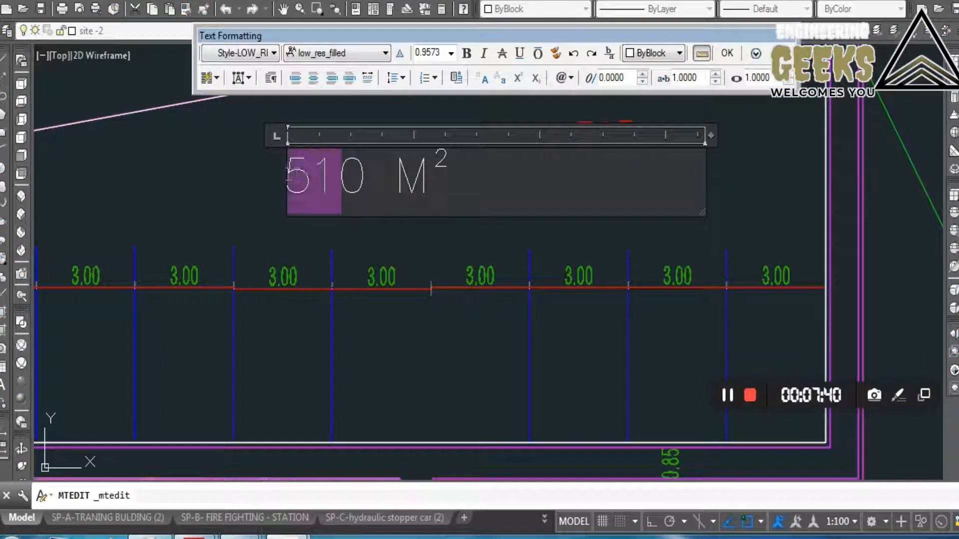
type("35")
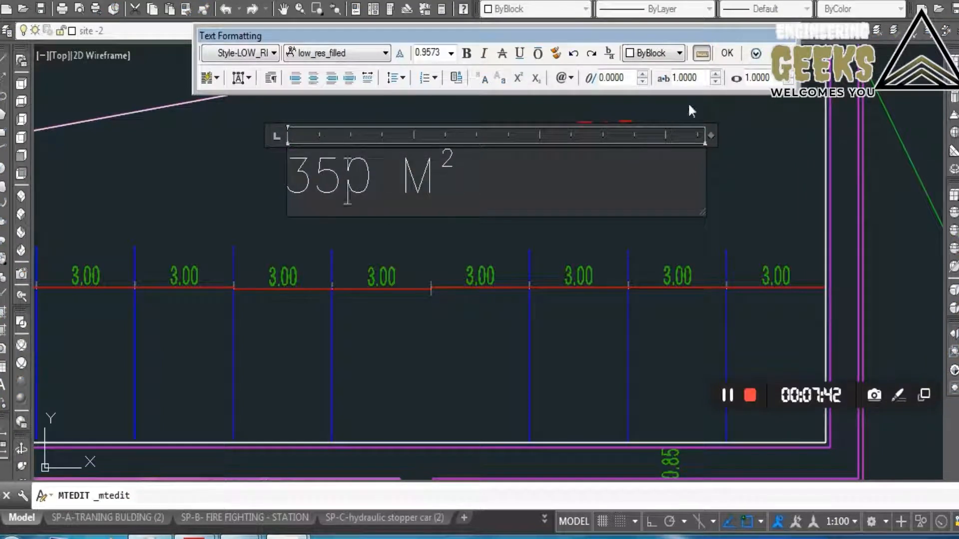
left_click(727, 54)
- Open the QuickCalc calculator and enlarge its window to show the whole number pad
scroll(446, 250, "down", 5)
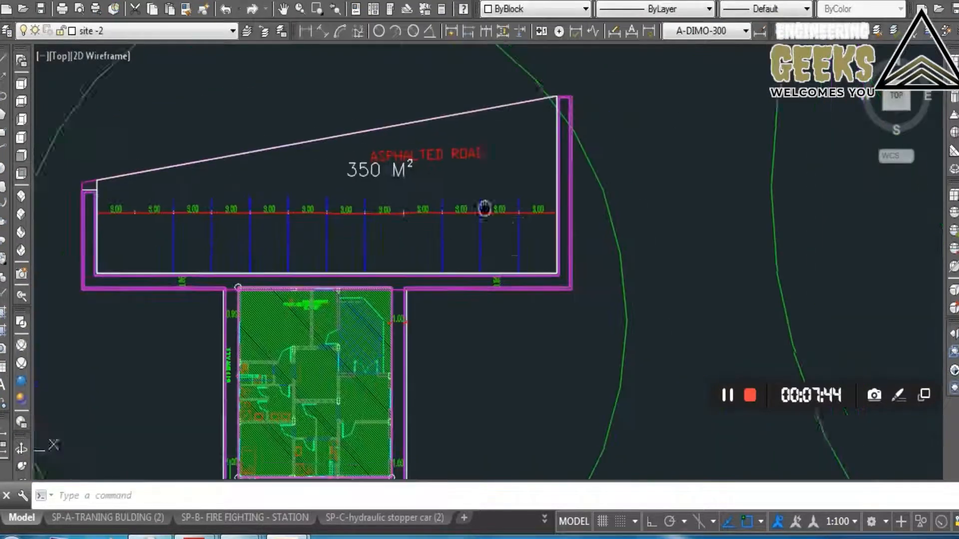
middle_click_drag(664, 282, 483, 282)
scroll(495, 281, "down", 4)
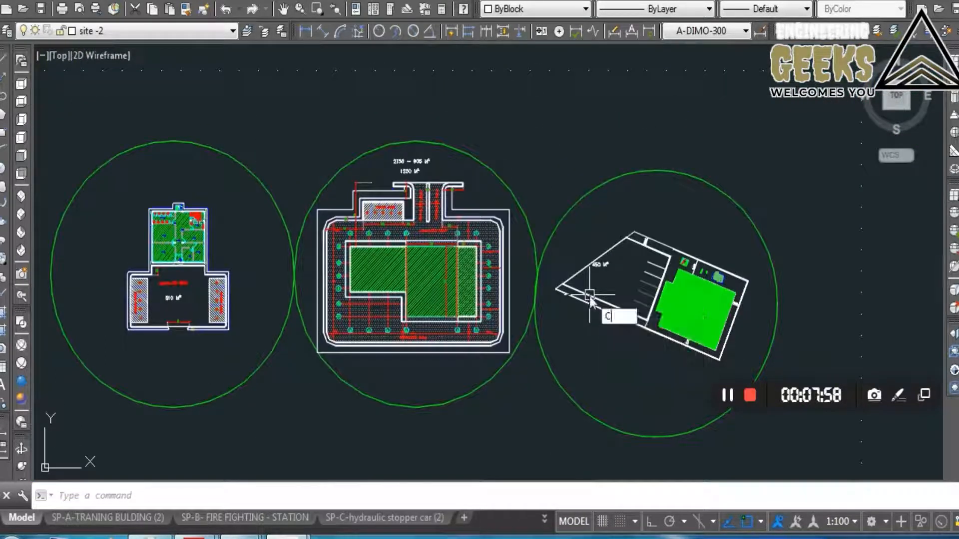
type("CAL")
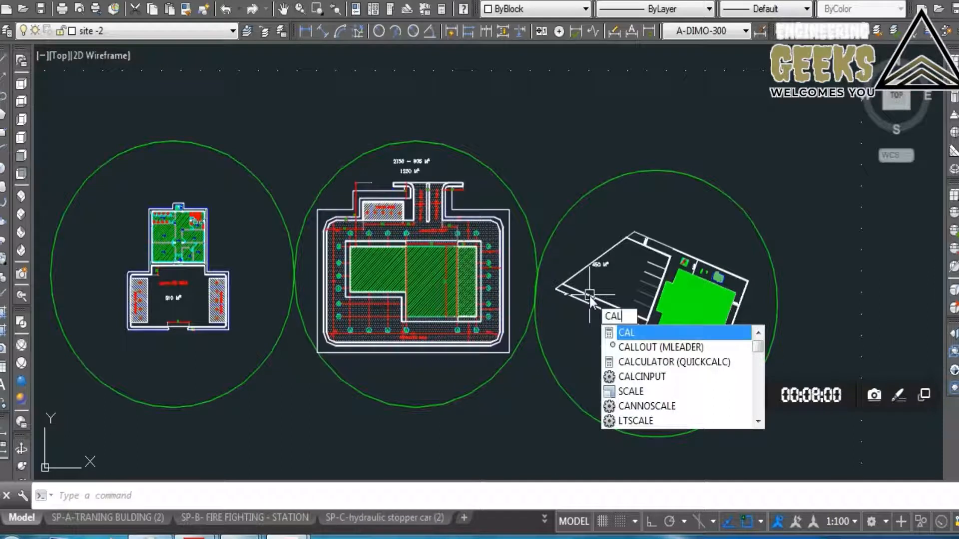
key("Down")
key("Down")
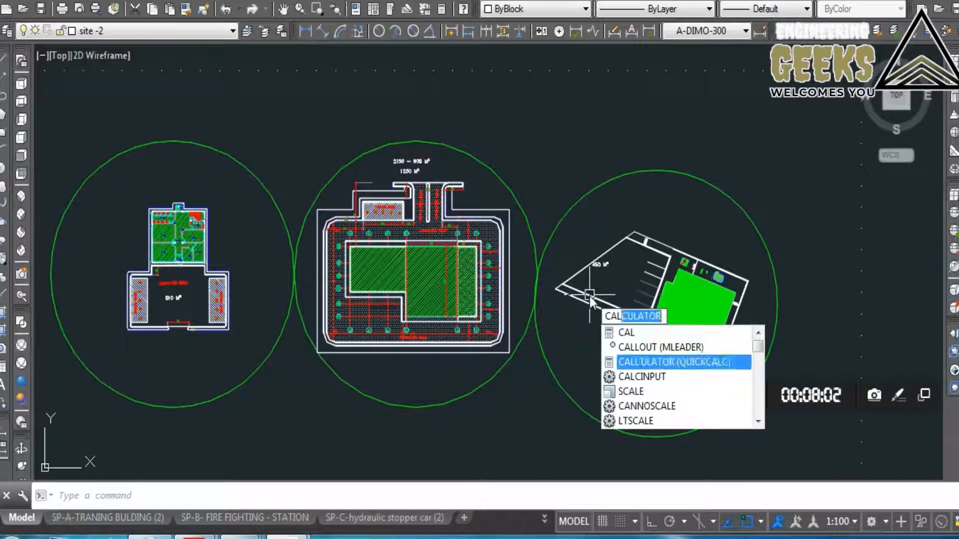
key("Return")
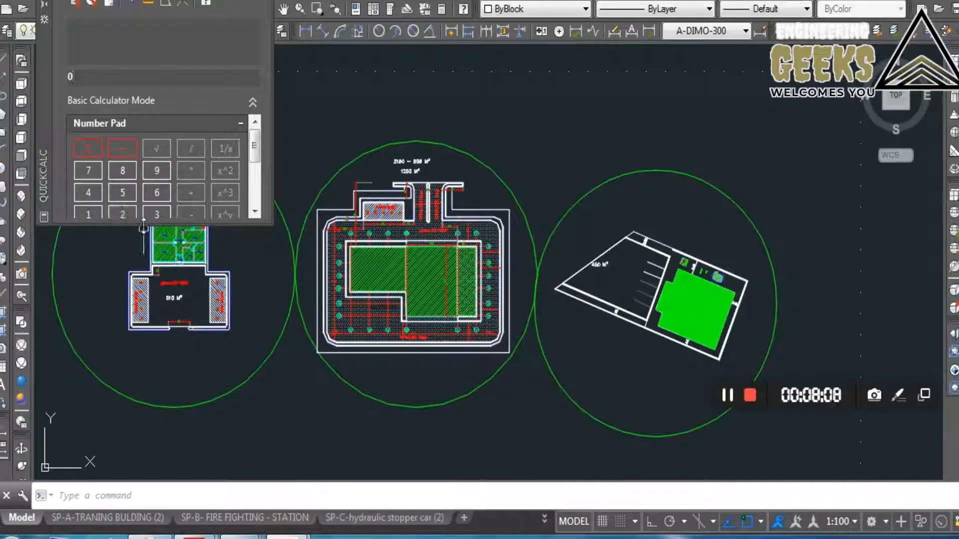
left_click_drag(140, 289, 140, 342)
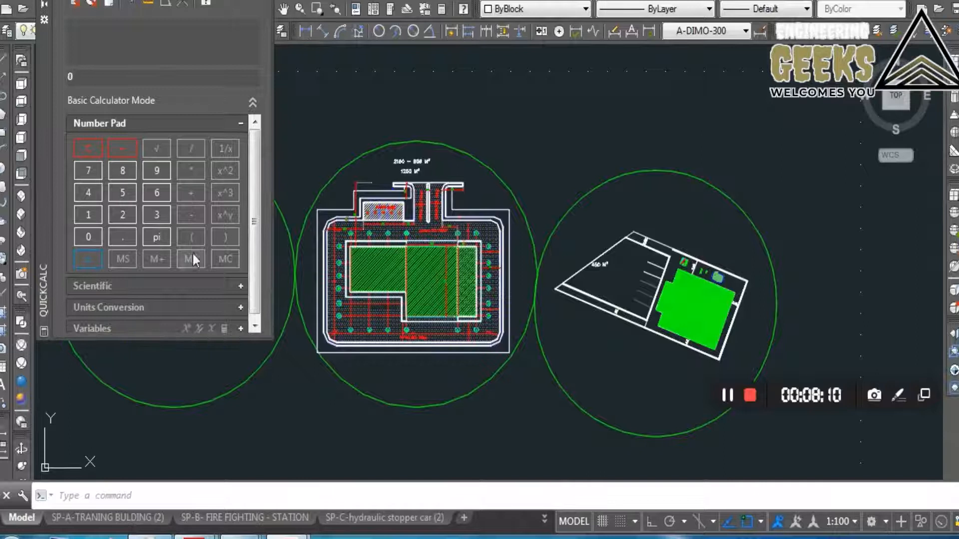
mouse_move(632, 341)
middle_mouse_down()
mouse_move(467, 332)
mouse_move(437, 318)
mouse_move(701, 312)
middle_mouse_up()
key("alt+Tab")
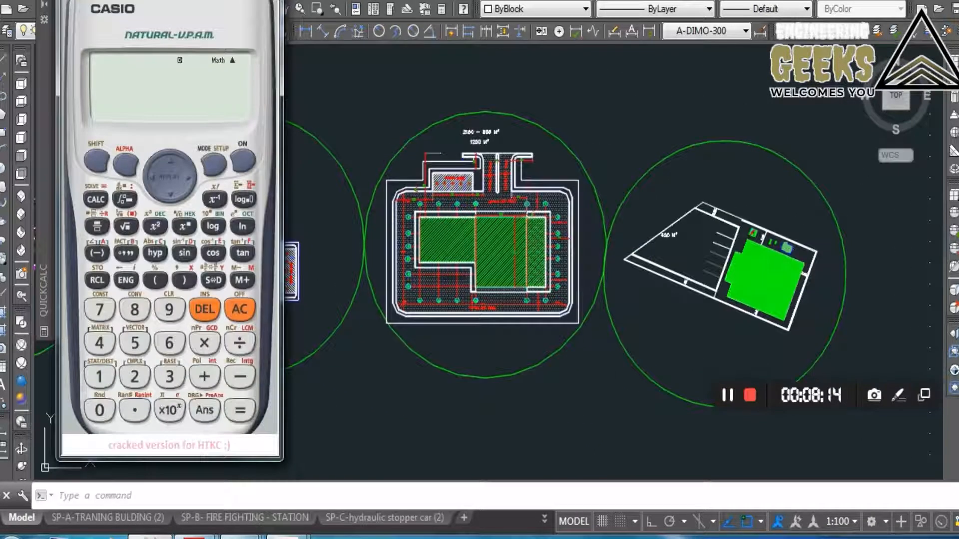
key("alt+Tab")
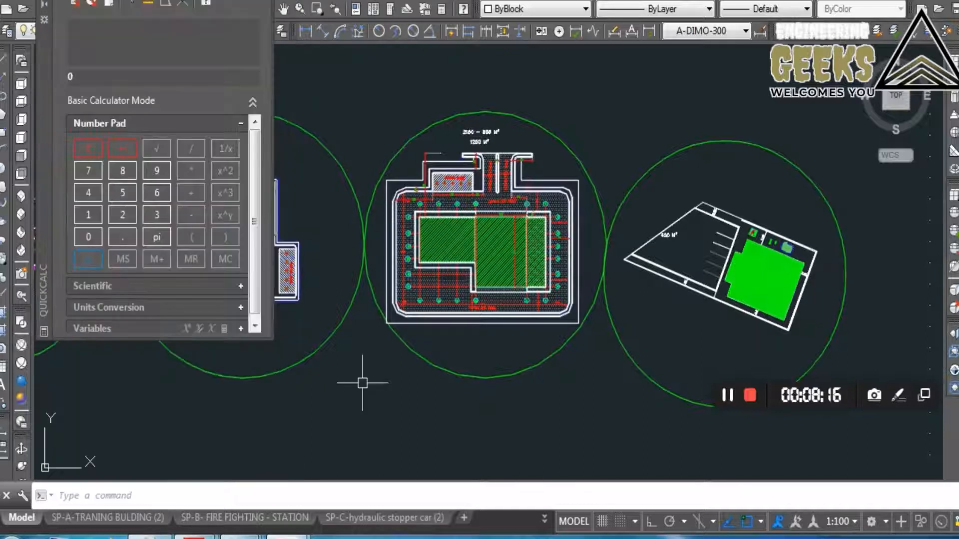
- Start an addition in the calculator with 450, the labelled area of the slanted site plan
mouse_move(370, 395)
middle_mouse_down()
mouse_move(450, 386)
mouse_move(414, 360)
middle_mouse_up()
scroll(516, 199, "up", 5)
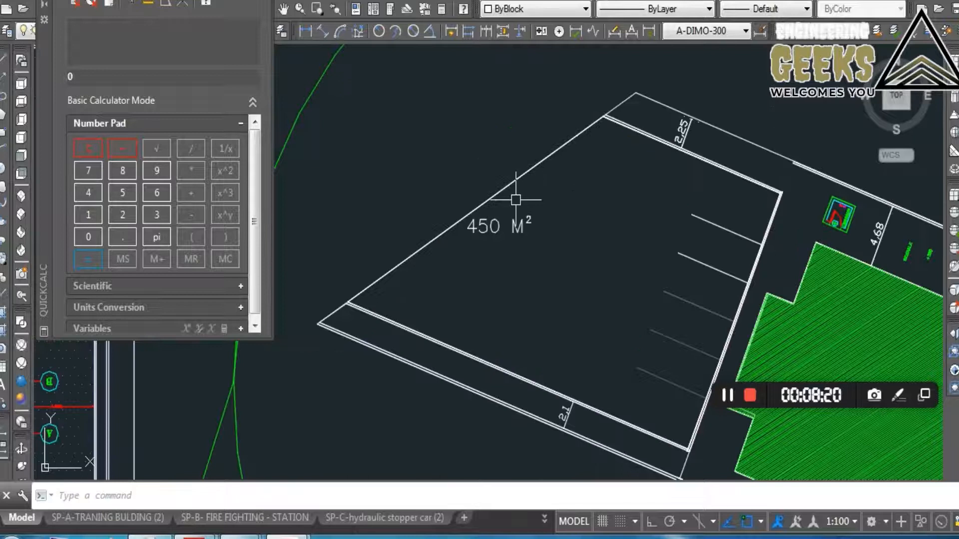
left_click(91, 196)
left_click(128, 190)
left_click(102, 239)
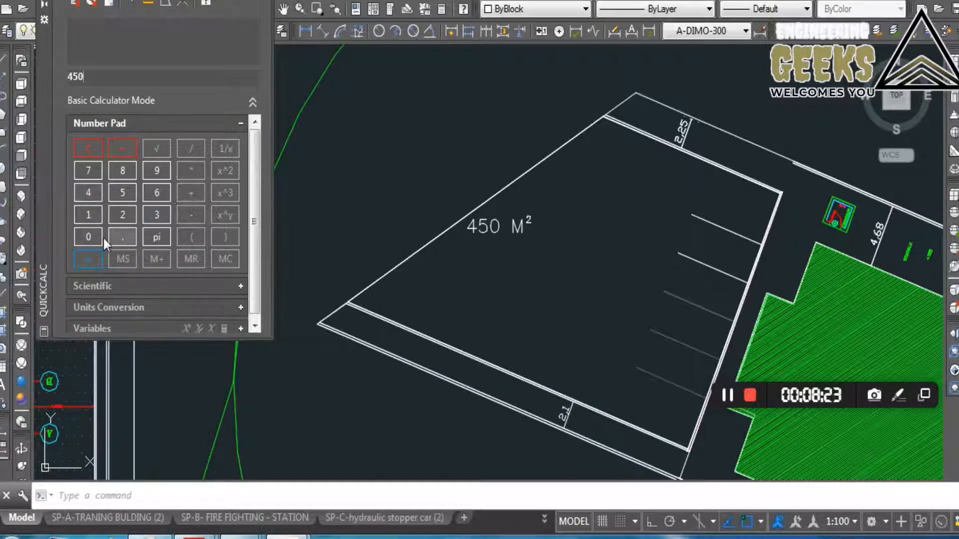
left_click(194, 194)
- Add 1250, the net paving area labelled above the large site plan, to the calculator sum and prepare for another term
scroll(410, 317, "down", 2)
middle_click_drag(431, 326, 476, 469)
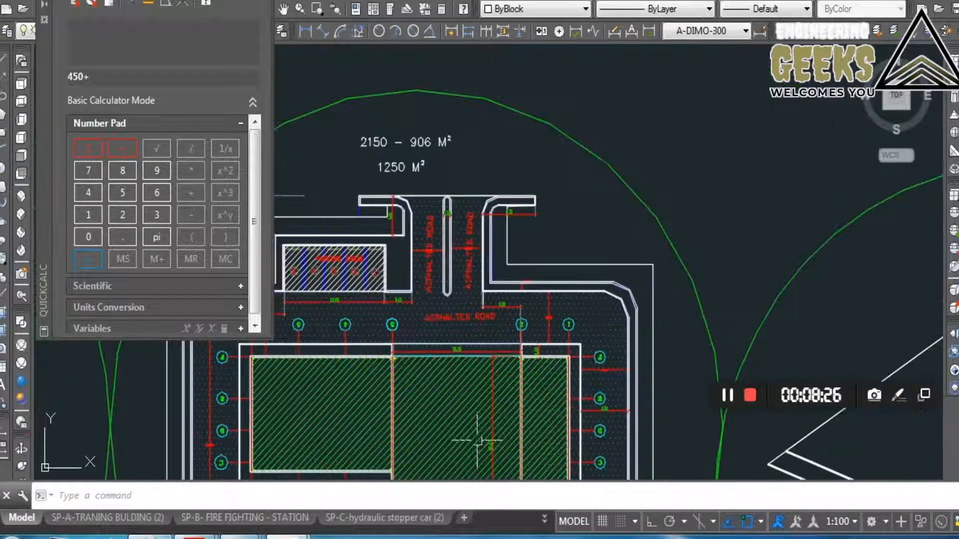
left_click(89, 215)
left_click(123, 193)
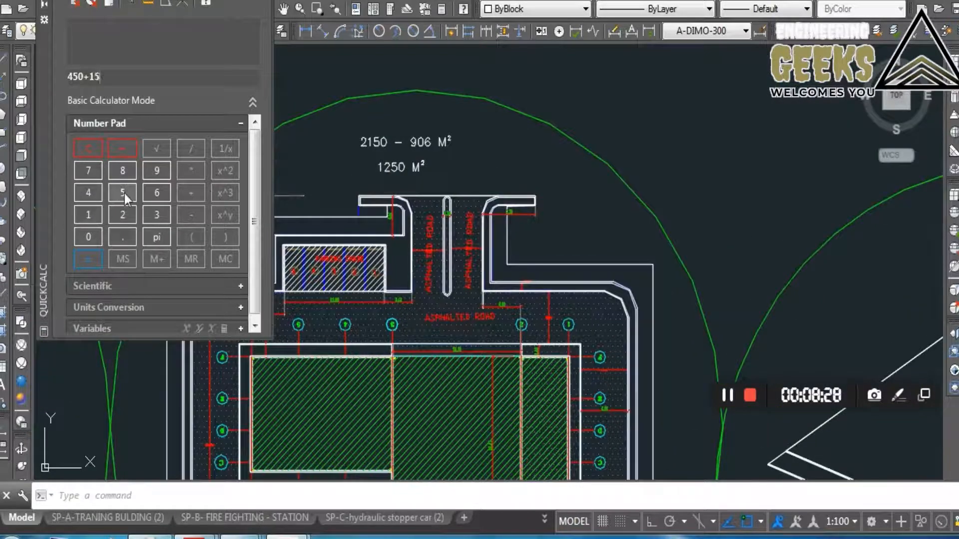
key("BackSpace")
left_click(128, 207)
left_click(126, 198)
left_click(189, 192)
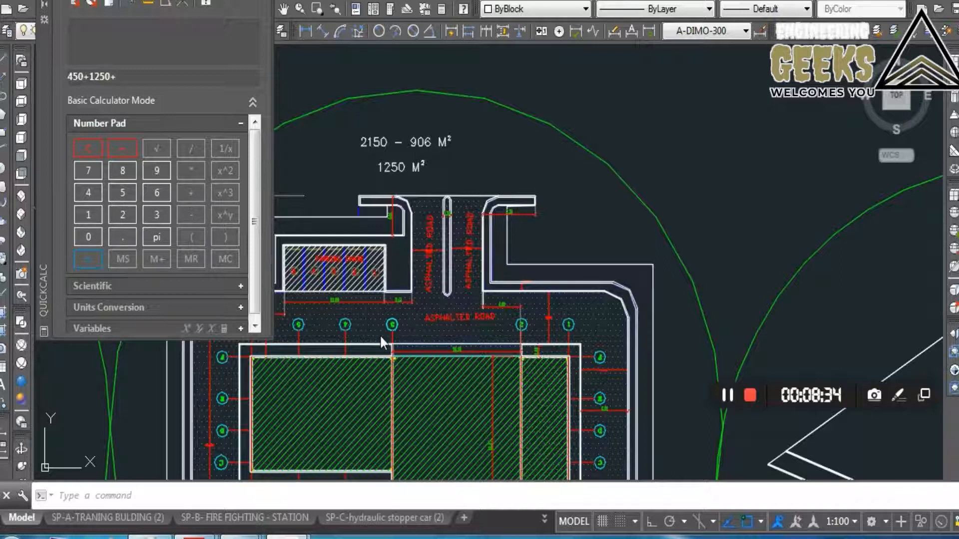
- Add 510, the labelled area of the yard with two hatched parking strips, as the third term of the calculator sum
middle_click_drag(390, 342, 812, 342)
middle_click_drag(278, 400, 509, 307)
scroll(465, 398, "up", 2)
scroll(465, 395, "up", 2)
middle_click_drag(464, 395, 462, 307)
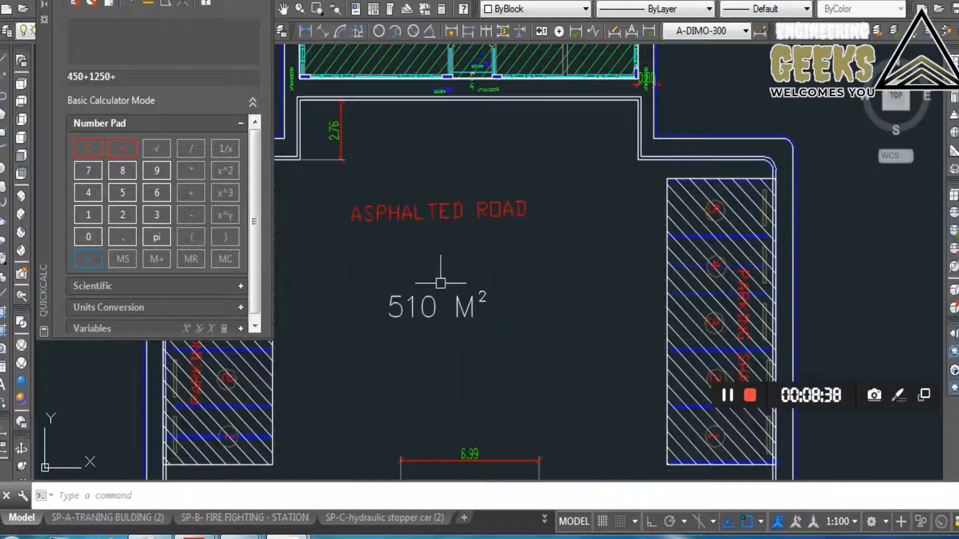
left_click(122, 192)
left_click(90, 214)
left_click(94, 238)
left_click(191, 197)
- Add 350, the sloping-edged plan's area, as the last term, evaluate the calculator sum and select the result
scroll(389, 336, "down", 2)
mouse_move(390, 336)
middle_mouse_down()
mouse_move(696, 309)
mouse_move(762, 281)
middle_mouse_up()
middle_click_drag(487, 294, 743, 289)
scroll(458, 156, "up", 4)
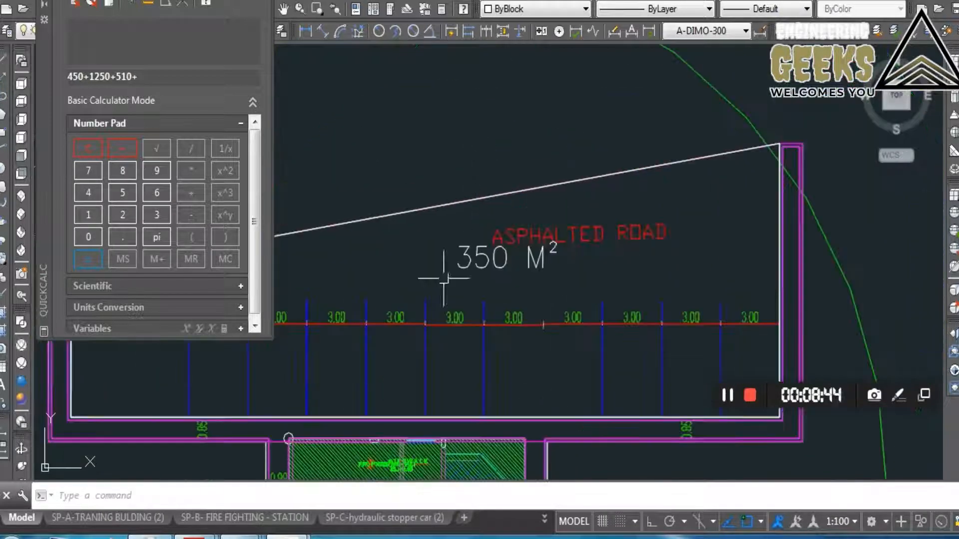
left_click(154, 216)
left_click(123, 192)
left_click(88, 238)
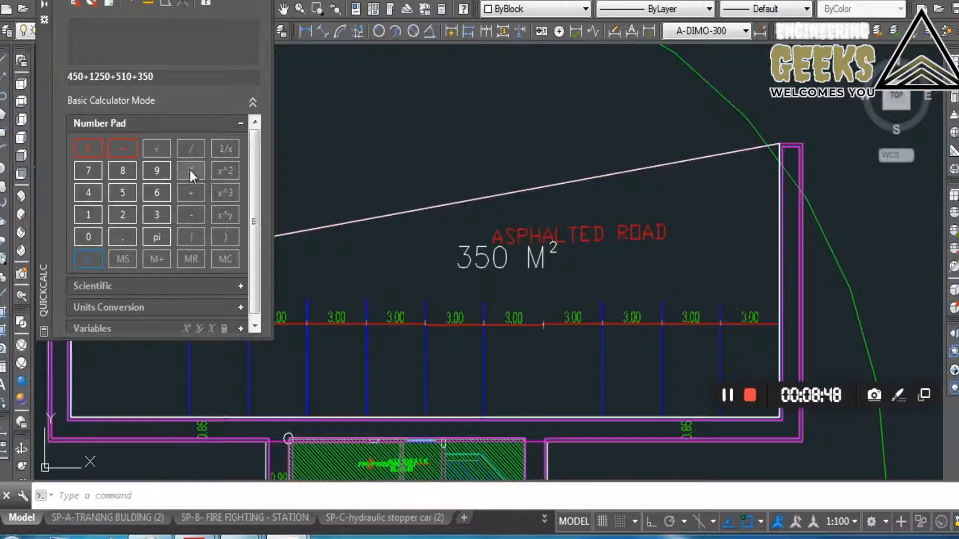
key("Return")
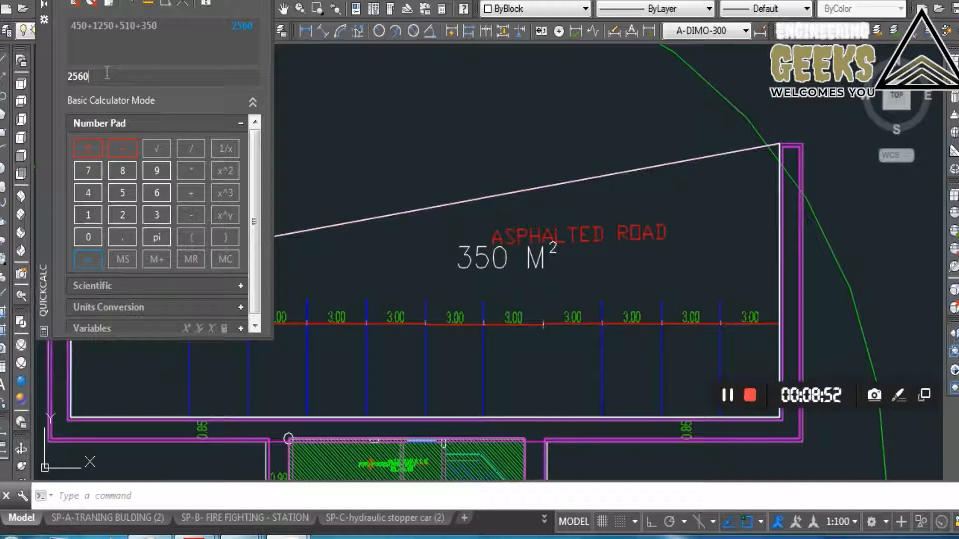
left_click_drag(100, 73, 63, 76)
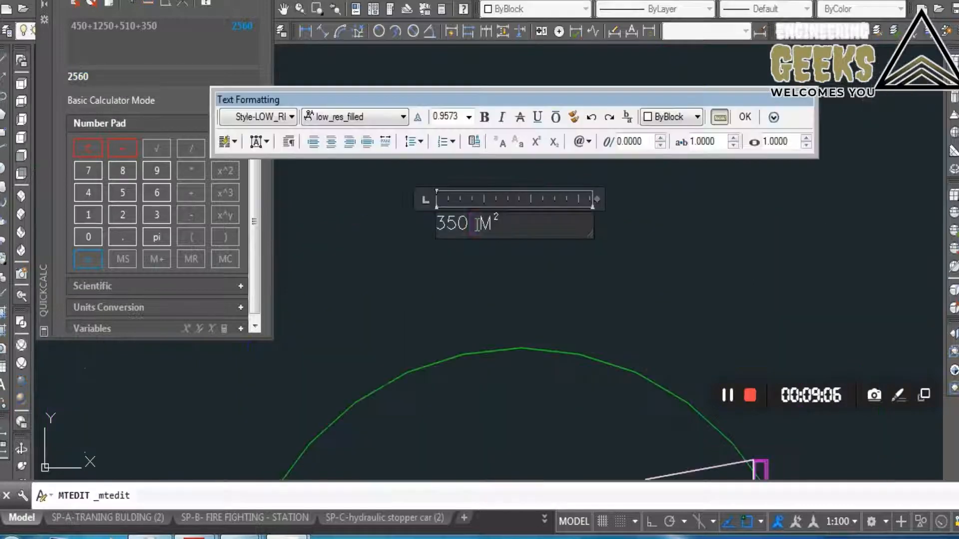
- Replace the copied 350 M² label's text with "TOTAL AREA 2560M²" on two lines, keeping the existing M² unit
left_click_drag(478, 224, 414, 224)
type("TOTAL A")
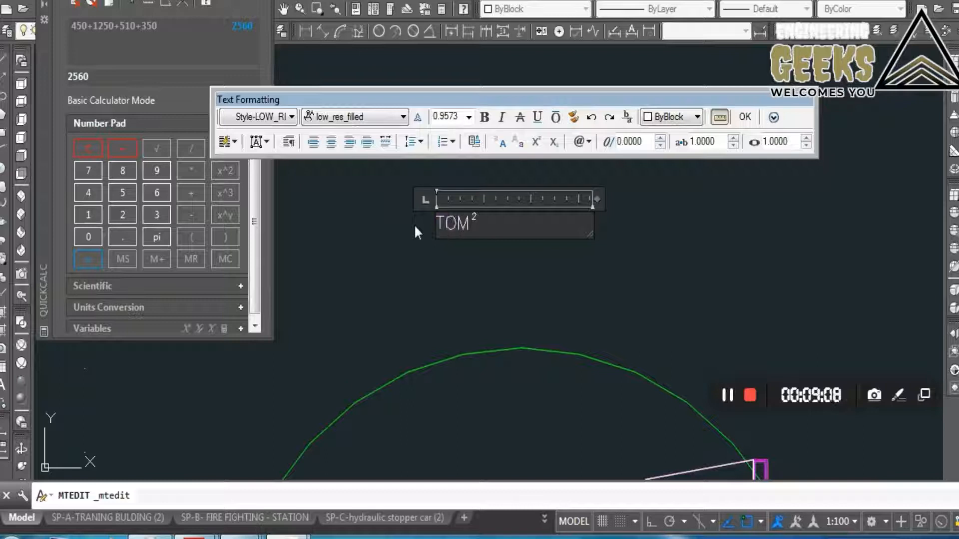
type("REA")
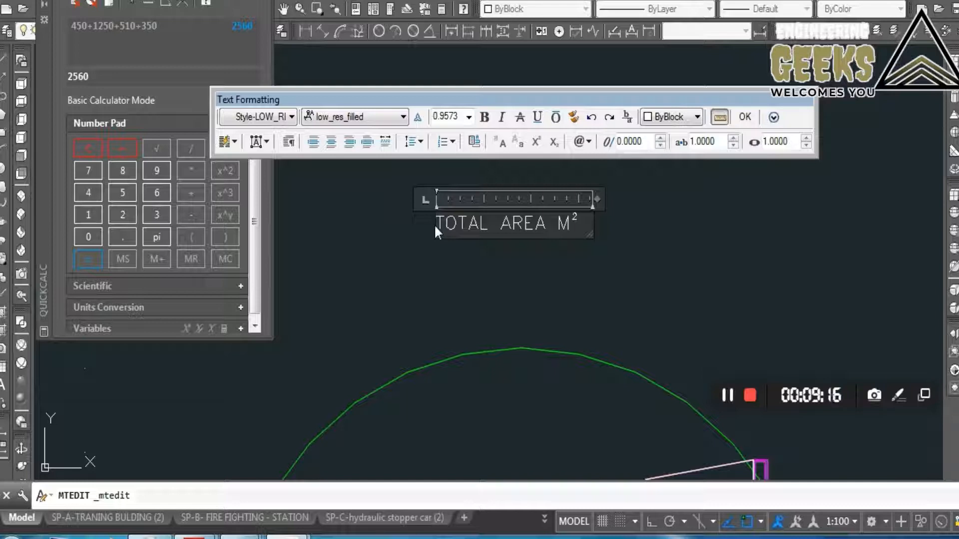
type("2560")
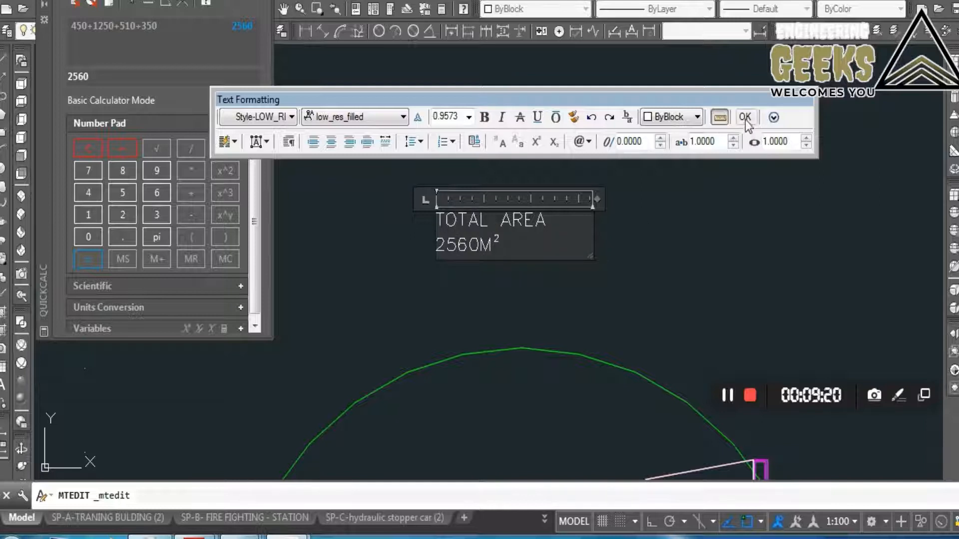
left_click(745, 119)
- Copy the total area label and paste the duplicate just below and to the right of the original
middle_click_drag(518, 256, 492, 238)
left_click(459, 223)
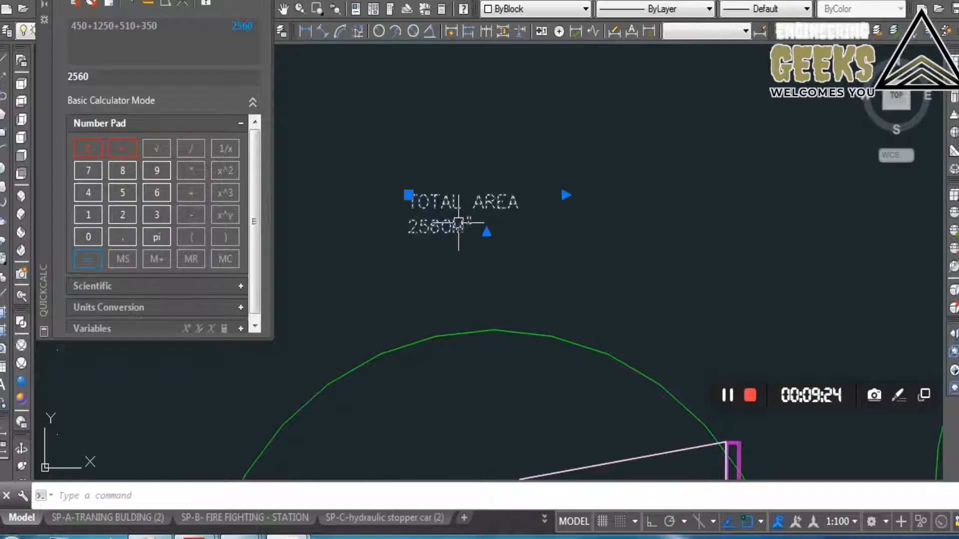
key("ctrl+c")
key("ctrl+v")
left_click(517, 284)
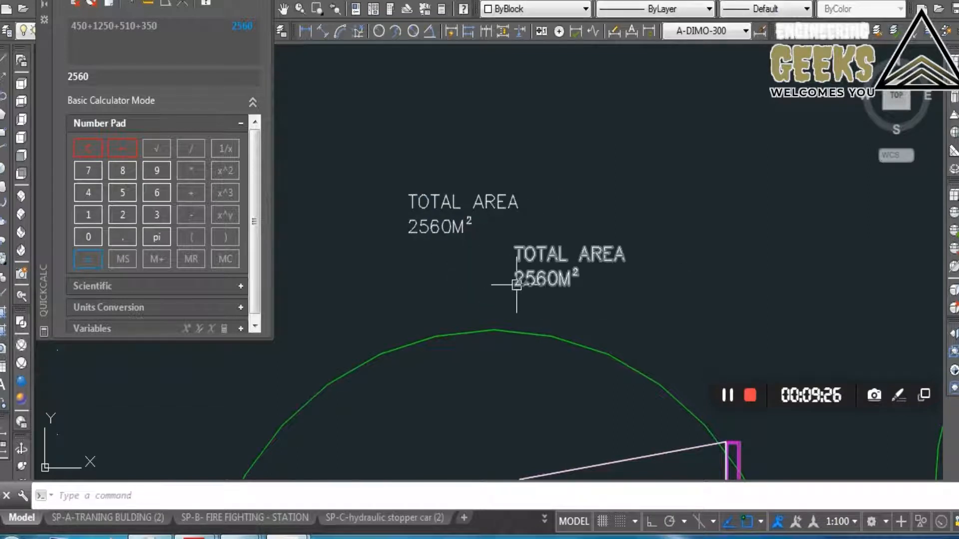
- Replace the pasted label's text with "THICKNESS OF A P 100MM" and widen its text frame to fit on one line
double_click(549, 250)
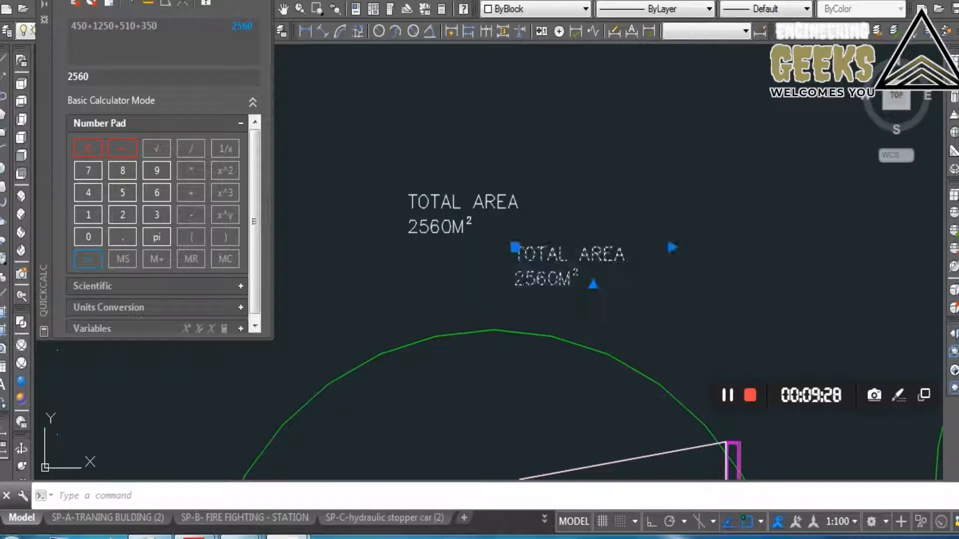
key("ctrl+a")
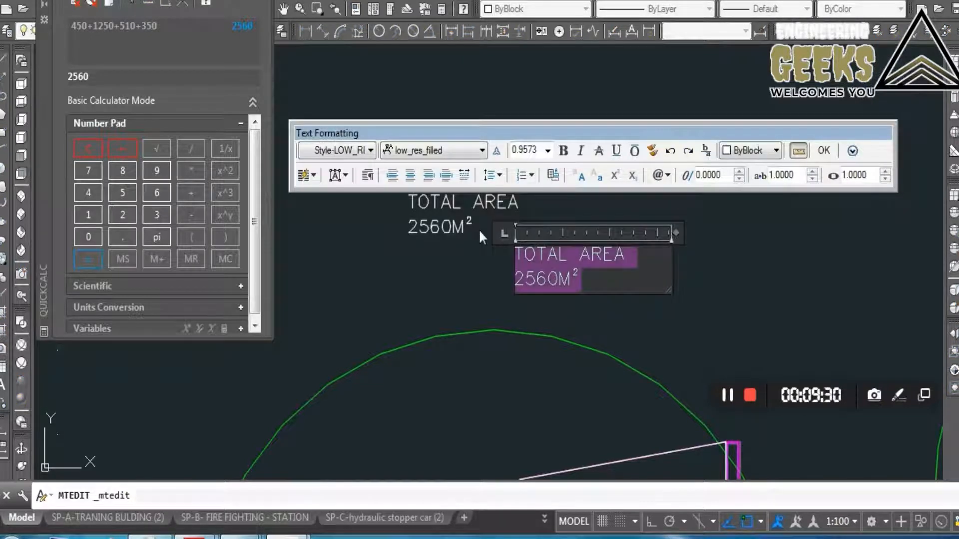
type("THIC")
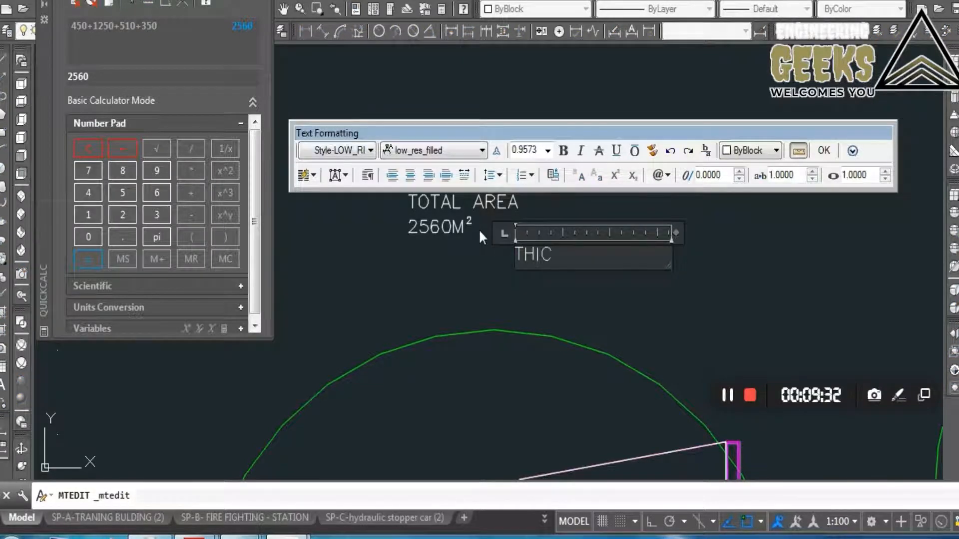
type("KNESS ")
type("0")
type("F A P ")
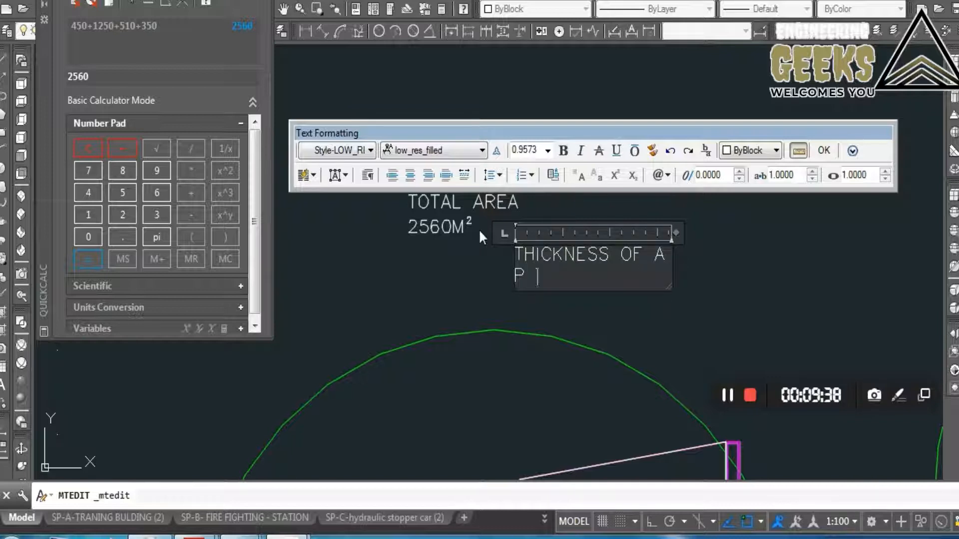
type("100MM")
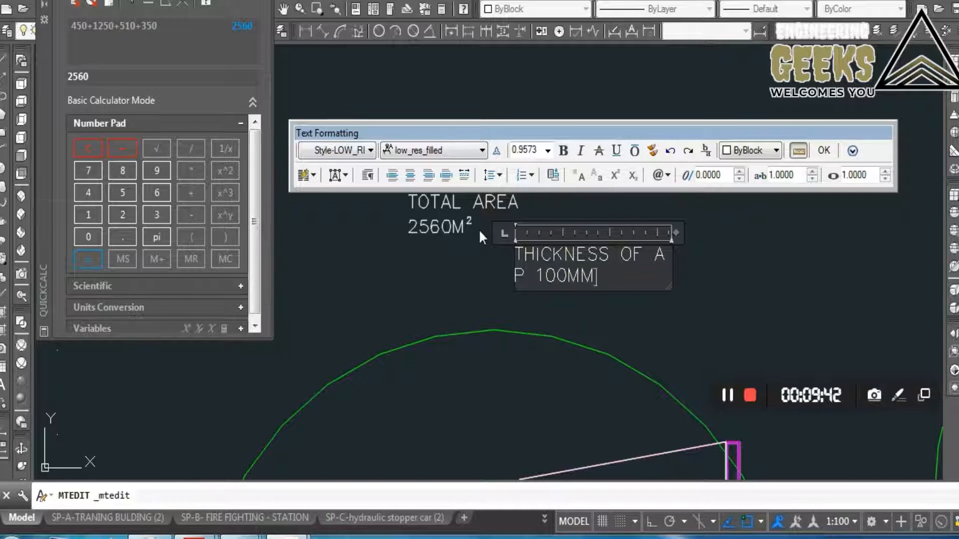
left_click_drag(675, 233, 817, 232)
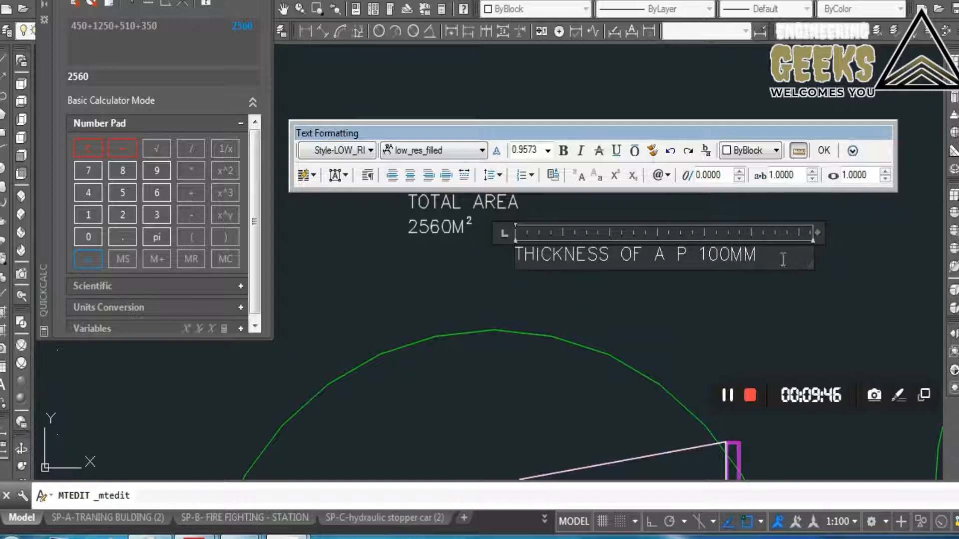
left_click(824, 150)
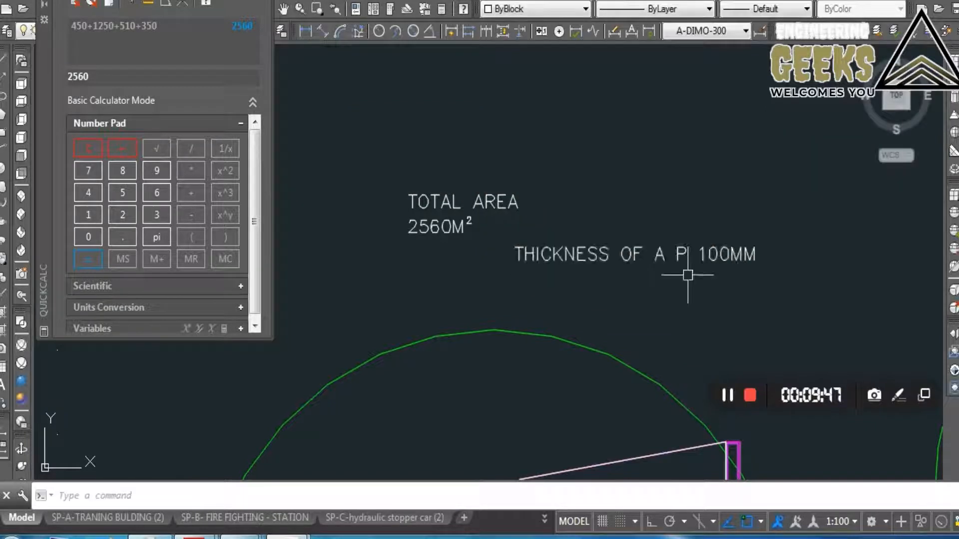
- Move the asphalt thickness label to the left so it sits below the total area label
left_click(683, 249)
type("m")
key("Return")
left_click(683, 249)
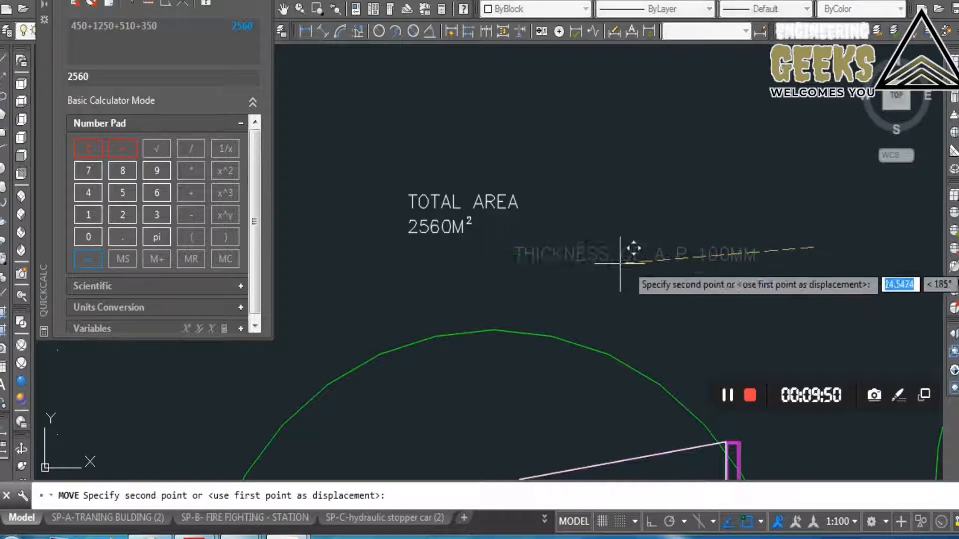
left_click(645, 257)
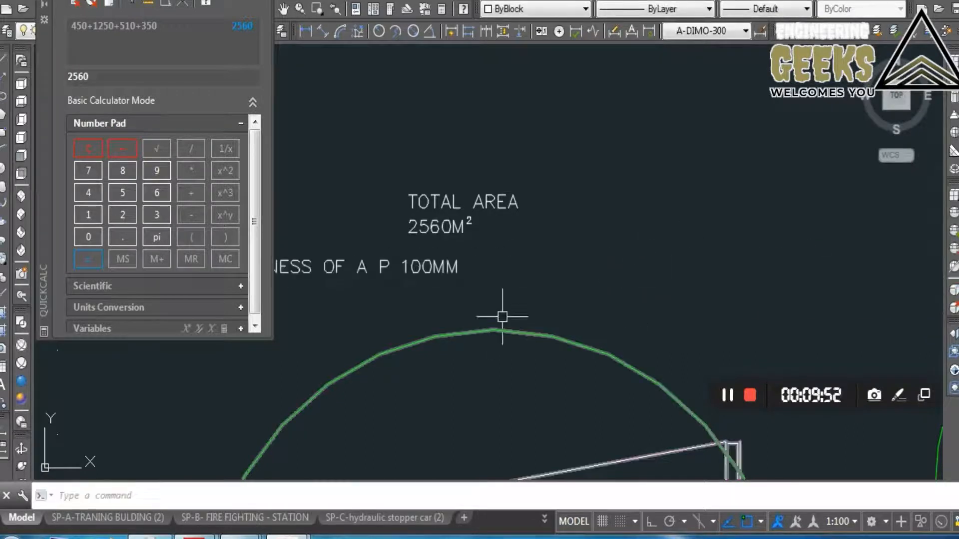
- Multiply the 2560 total area by the .1 m asphalt thickness in the calculator and evaluate the product
middle_click_drag(539, 279, 670, 253)
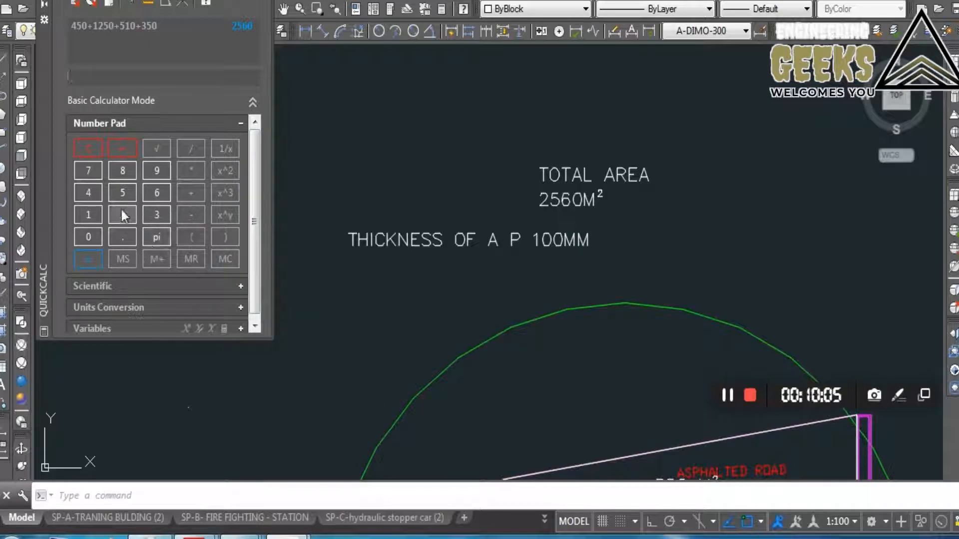
left_click(125, 214)
left_click(127, 194)
left_click(154, 193)
left_click(90, 239)
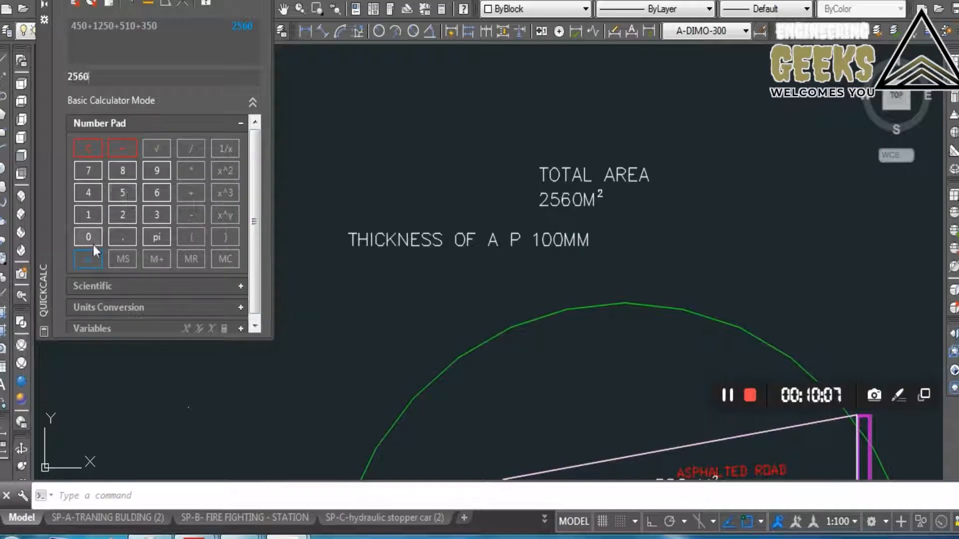
left_click(125, 237)
left_click(88, 199)
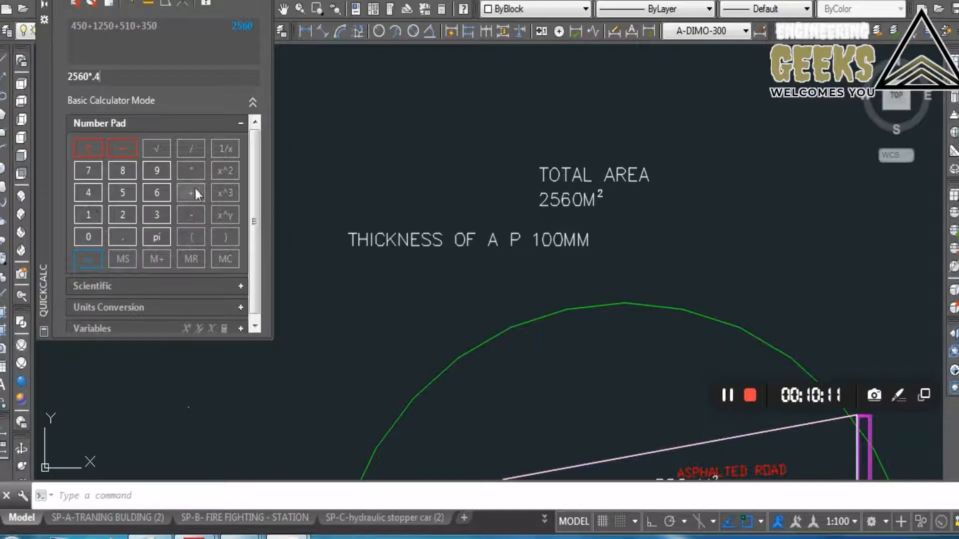
key("BackSpace")
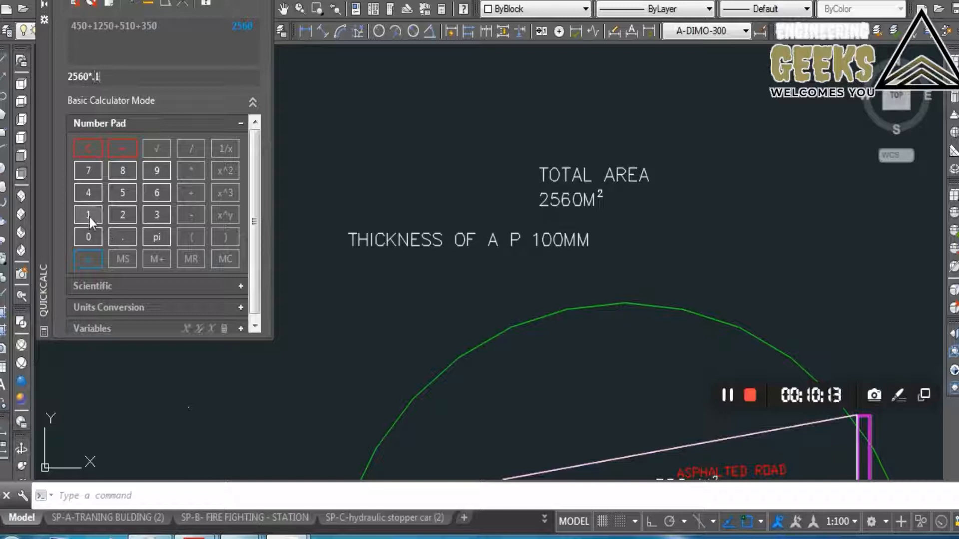
left_click(89, 258)
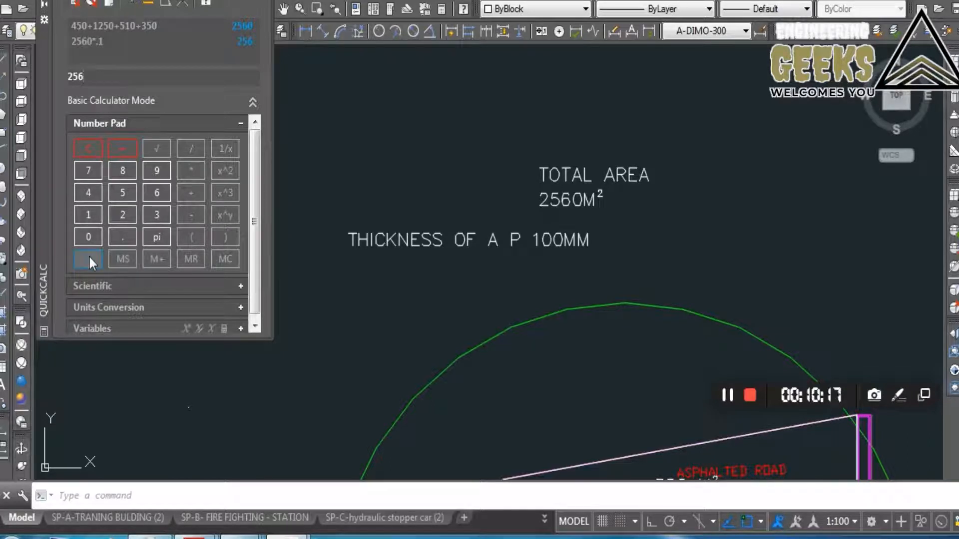
middle_click_drag(442, 280, 469, 261)
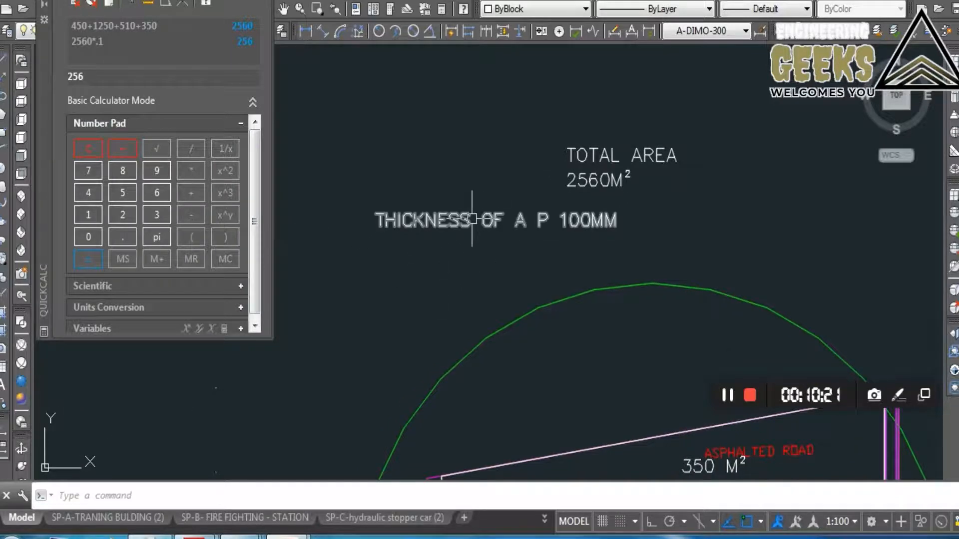